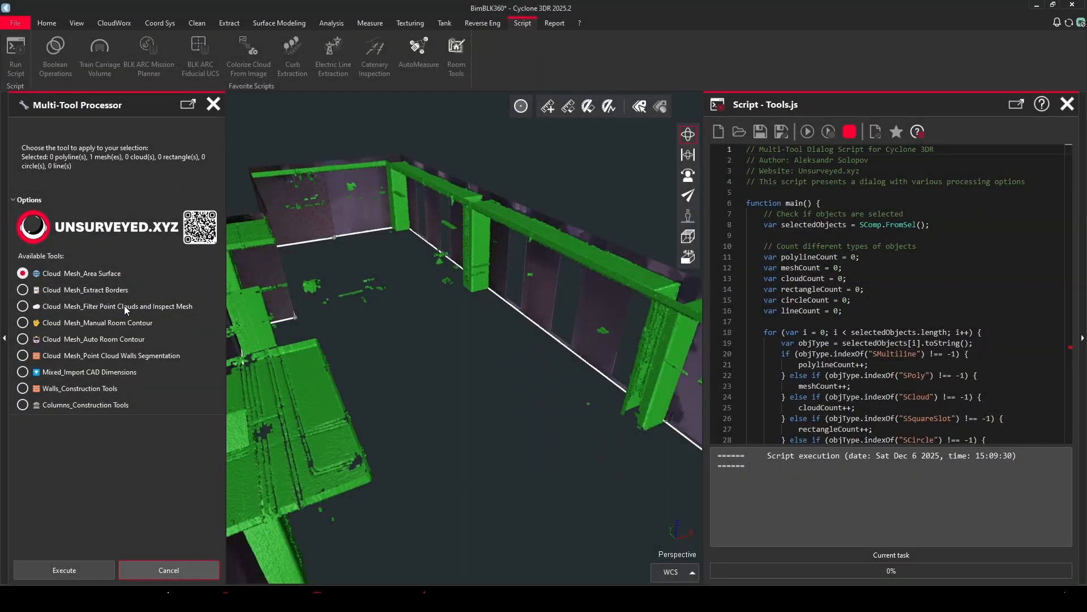
Cancel the Multi-Tool Processor, isolate the Gym 1_Inside cloud in the scene and close the script editor.
left_click(168, 569)
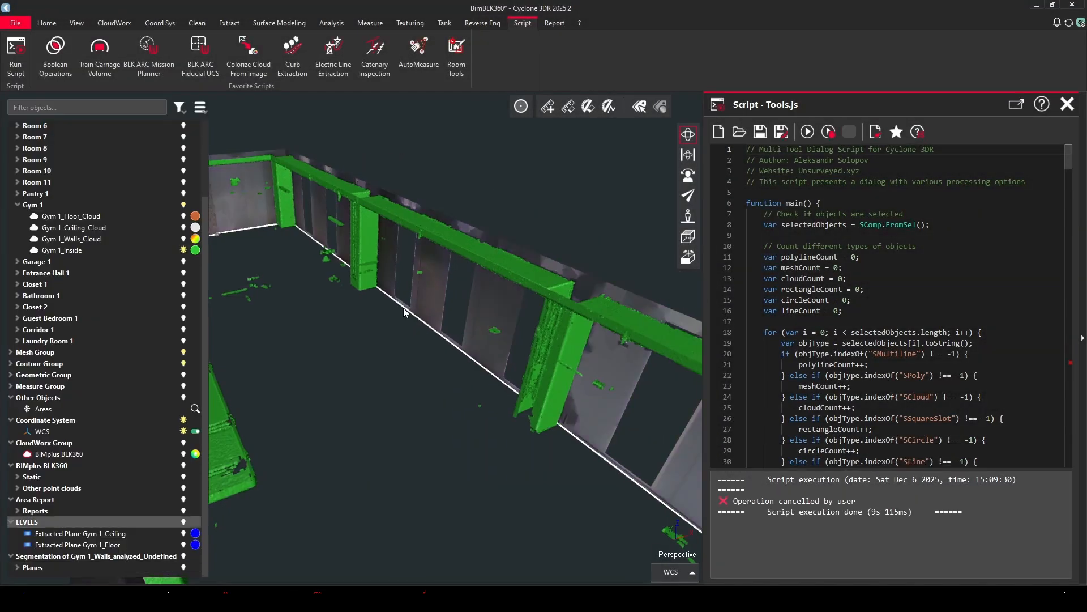
left_click_drag(335, 215, 430, 260)
left_click(454, 274)
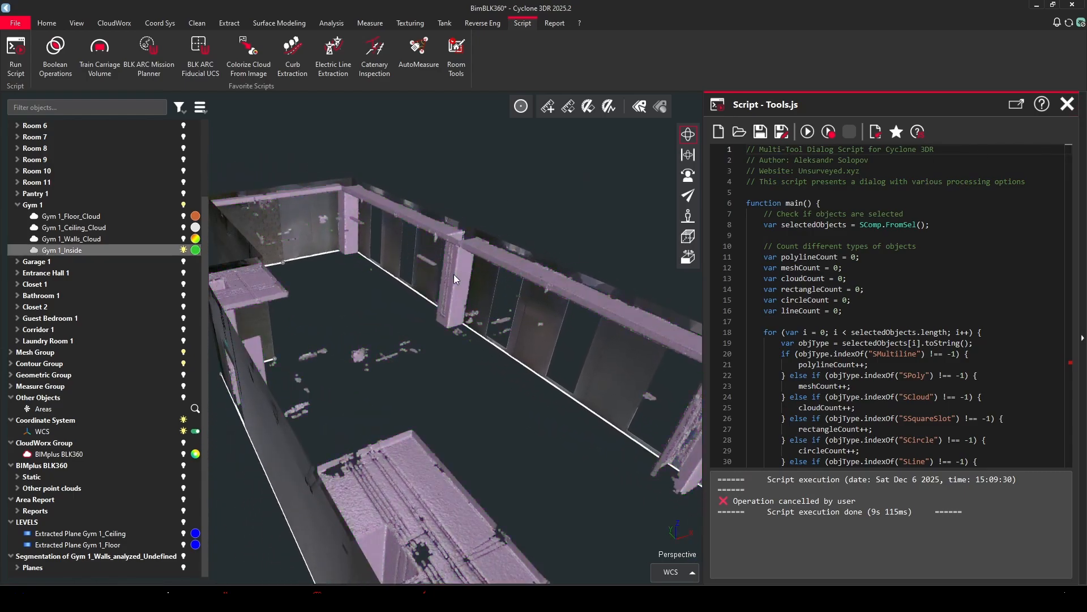
right_click(454, 274)
left_click(482, 293)
left_click_drag(482, 293, 231, 299)
left_click(1067, 104)
Create a Z-axis limit slice on the Gym 1_Inside cloud that keeps only the lower parts of the columns below the beams.
middle_click_drag(368, 298, 811, 199)
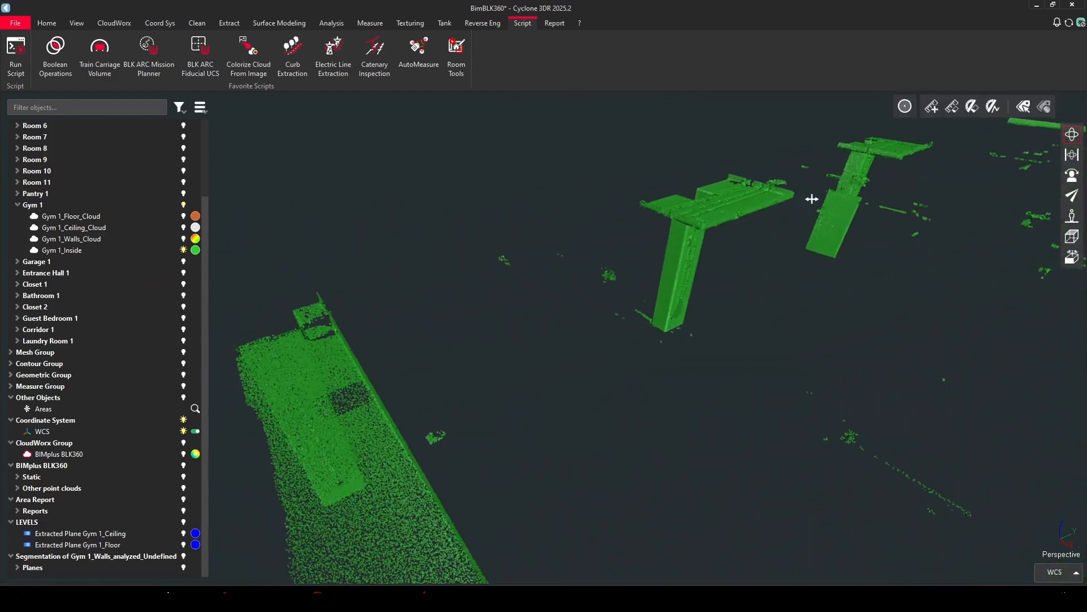
scroll(685, 243, "down", 5)
middle_click_drag(710, 275, 436, 328)
left_click_drag(436, 328, 511, 266)
left_click(512, 266)
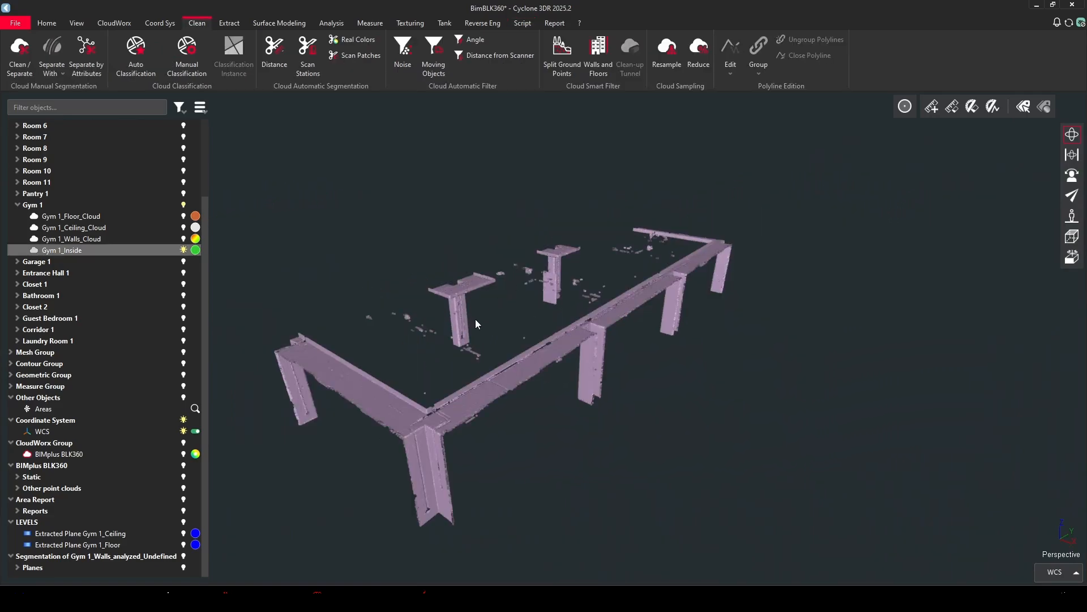
middle_click_drag(475, 319, 513, 300)
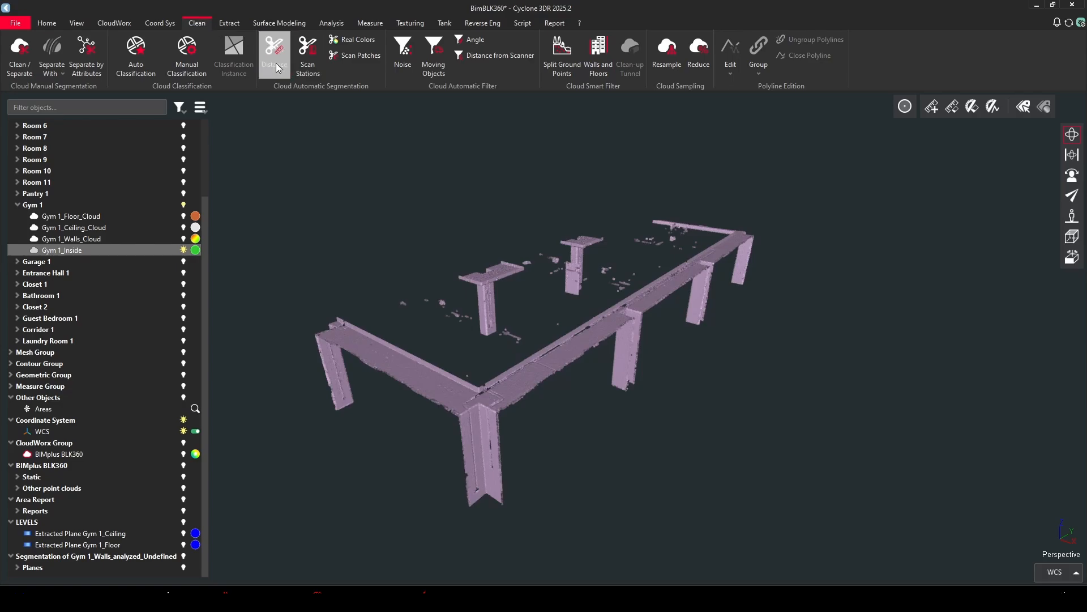
left_click(161, 23)
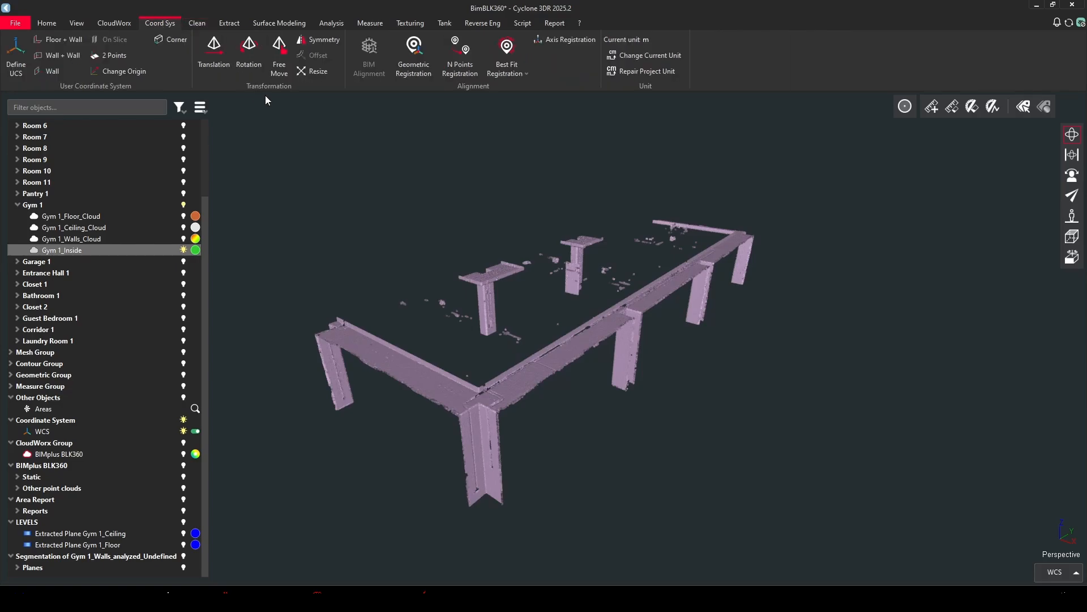
left_click(114, 23)
left_click(397, 71)
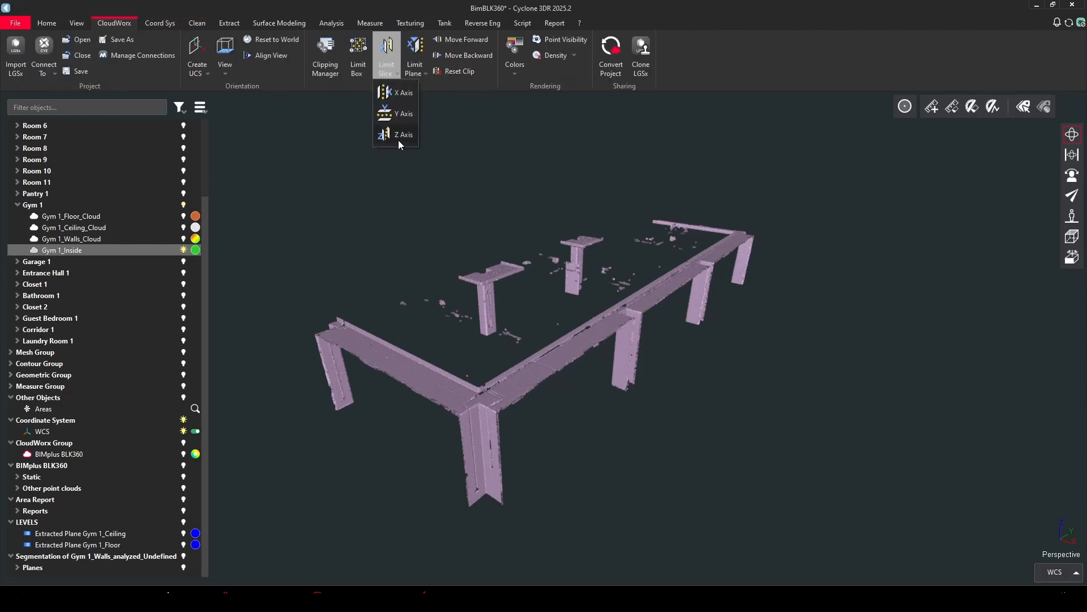
left_click(399, 140)
left_click(486, 293)
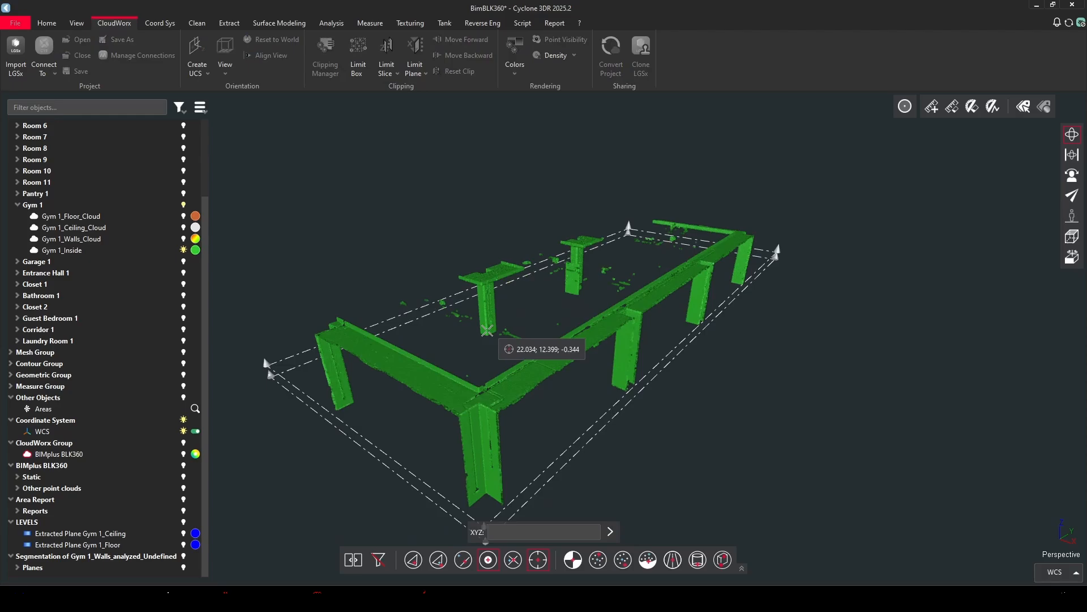
left_click(478, 493)
left_click_drag(484, 418, 491, 311)
left_click(491, 310)
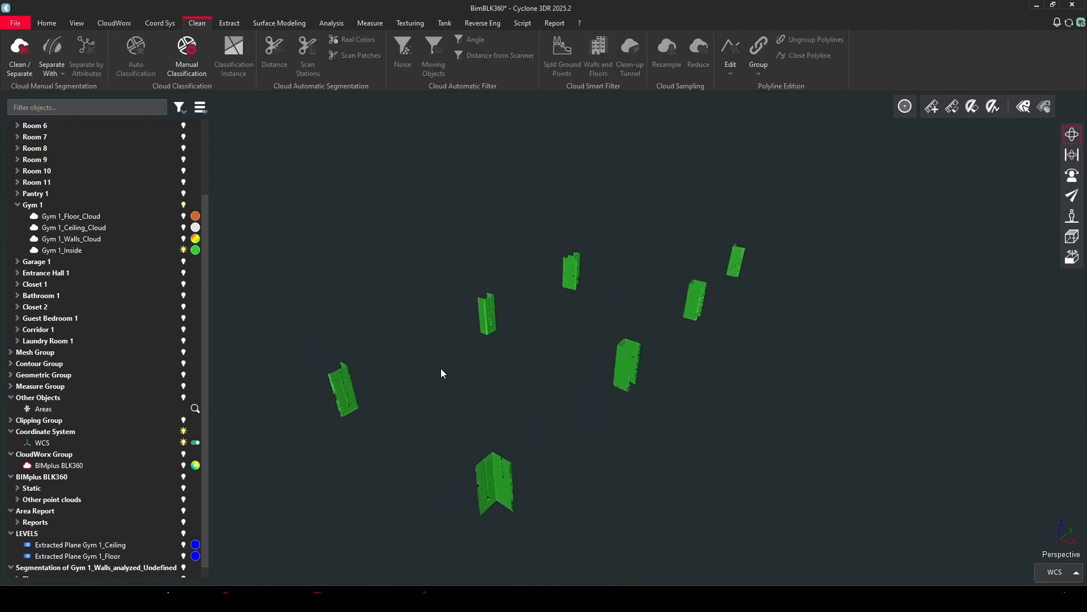
Separate the visible points of the Gym 1_Inside cloud, producing both the unclipped and the clipped point clouds.
left_click(343, 397)
left_click(51, 56)
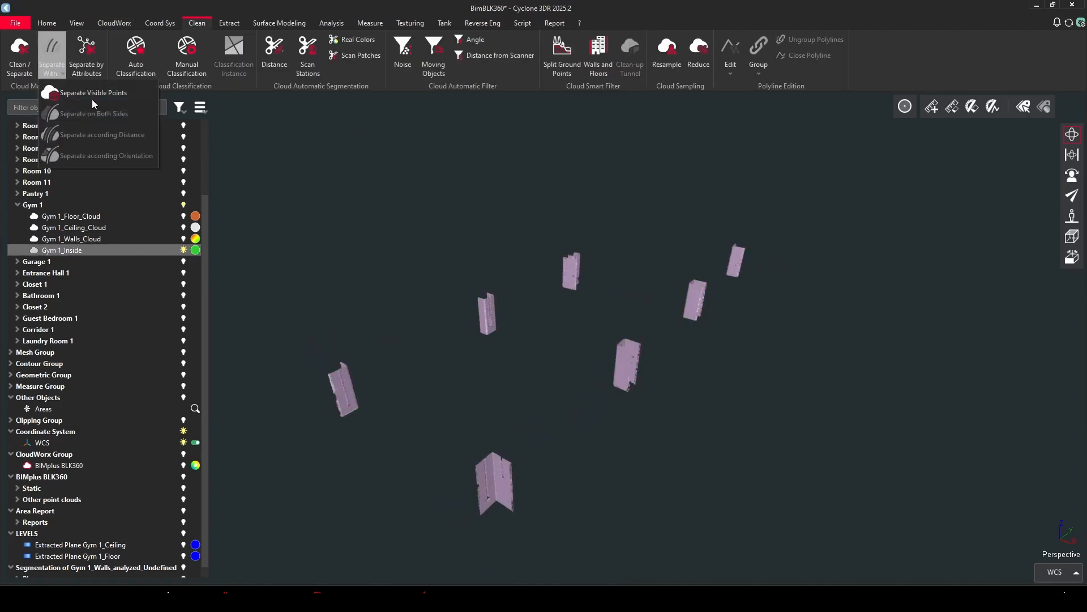
left_click(76, 96)
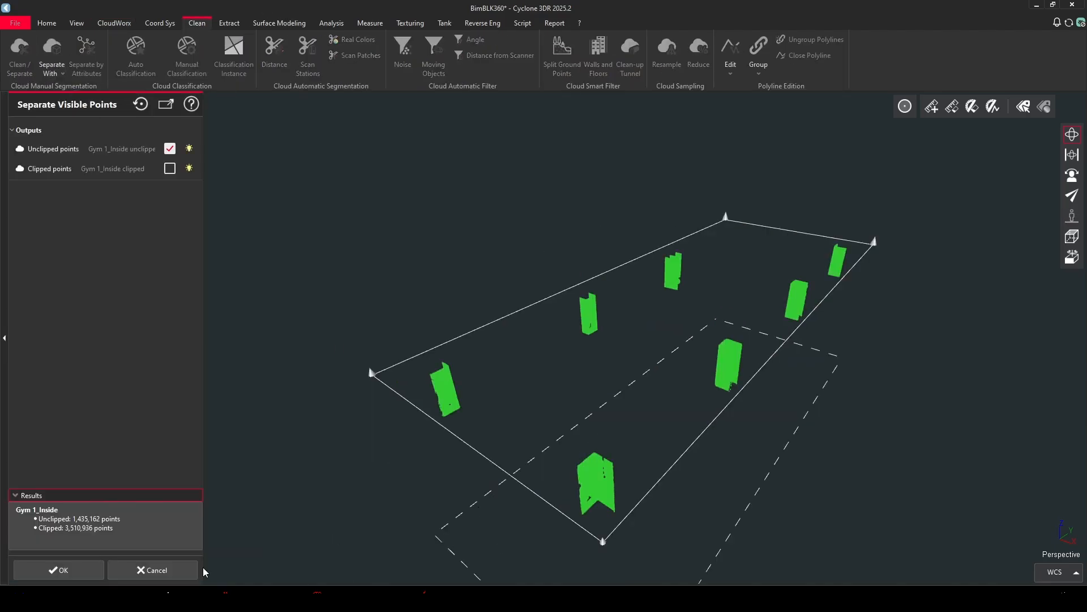
left_click(65, 570)
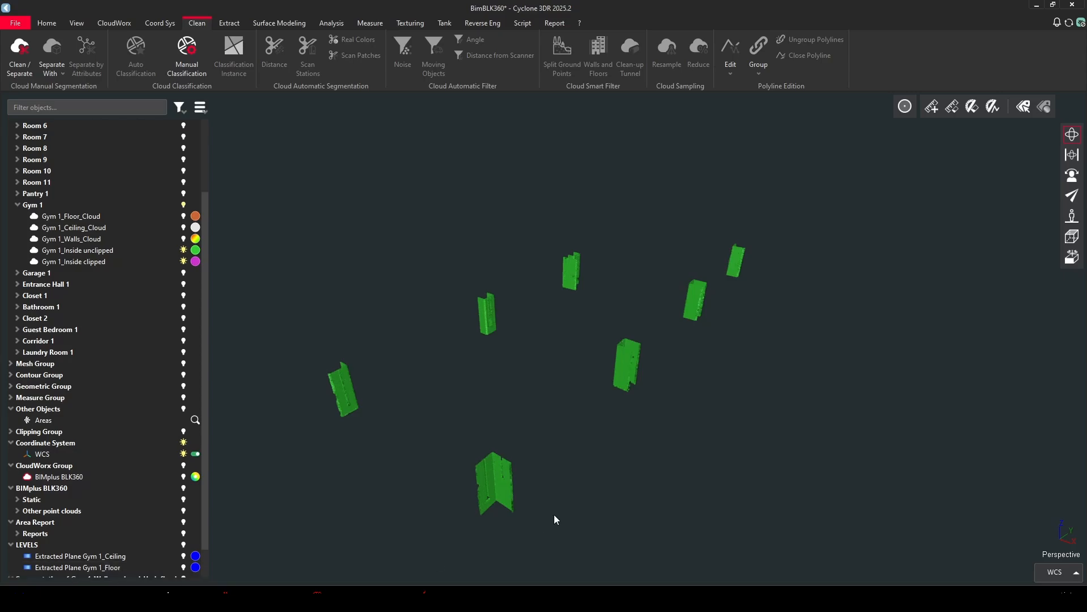
Deactivate the Limit slice in the Clipping Group so both separated clouds display in full.
left_click(501, 488)
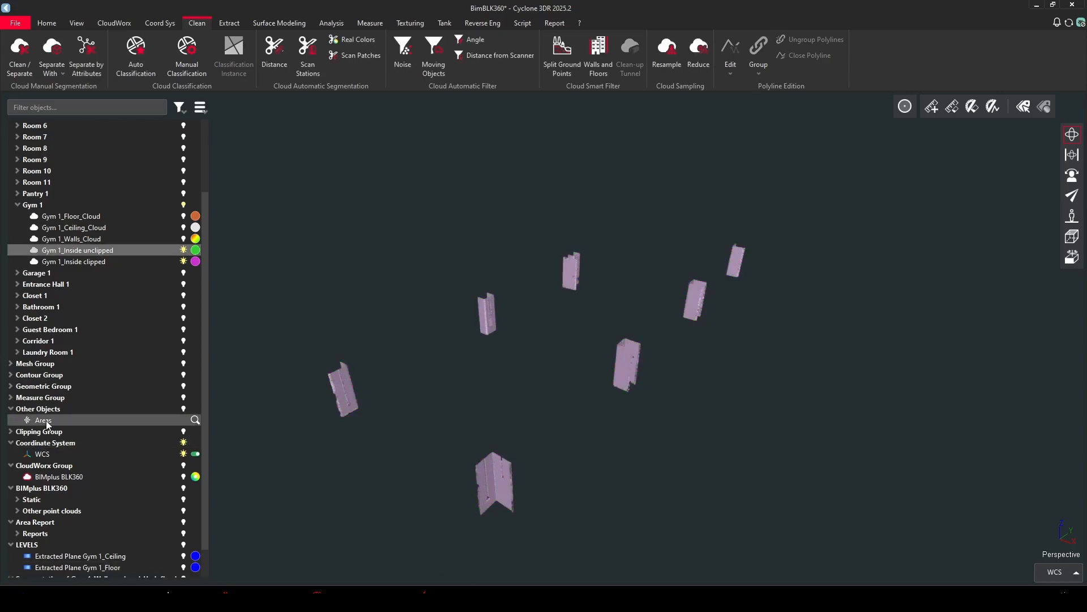
left_click(11, 432)
left_click(195, 443)
left_click(400, 314)
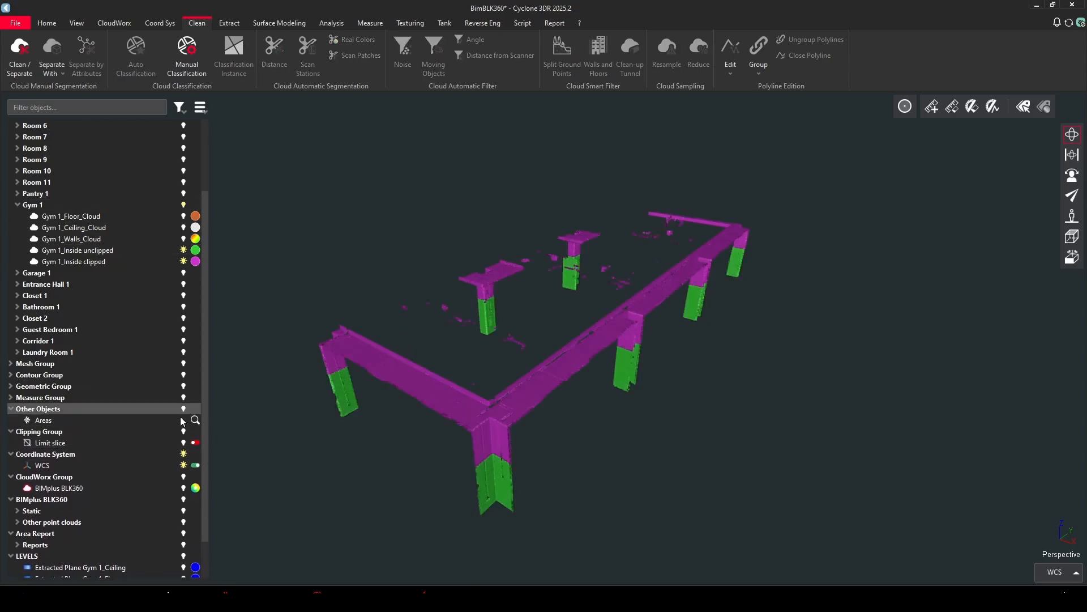
Hide the Gym 1_Inside clipped cloud that contains the beams and upper column parts.
mouse_move(324, 356)
left_mouse_down()
mouse_move(401, 304)
mouse_move(551, 311)
mouse_move(317, 303)
mouse_move(284, 340)
mouse_move(340, 347)
left_mouse_up()
left_click(341, 343)
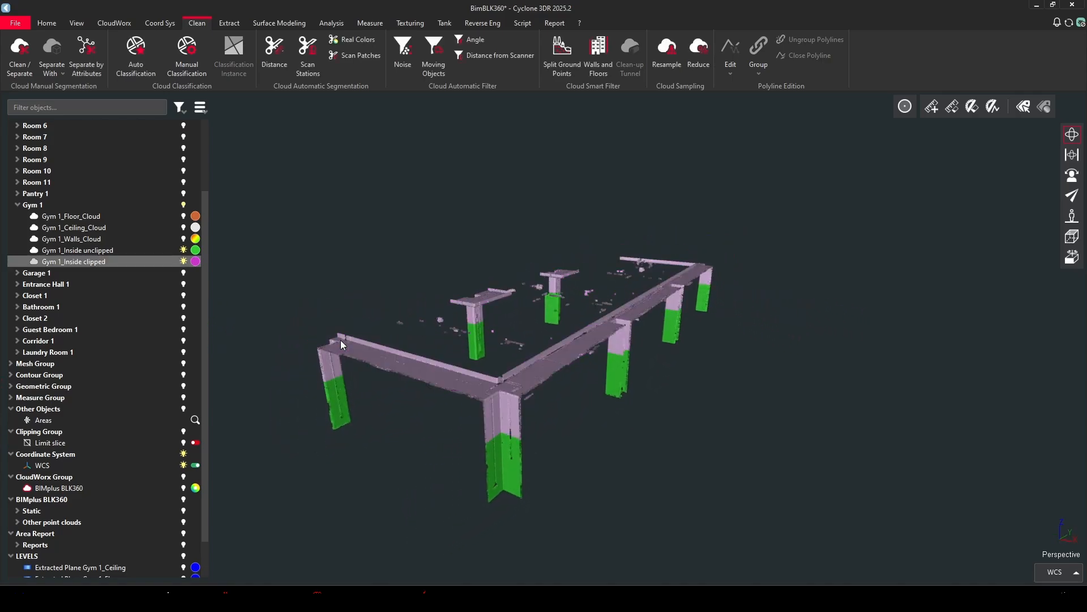
right_click(341, 343)
left_click(365, 349)
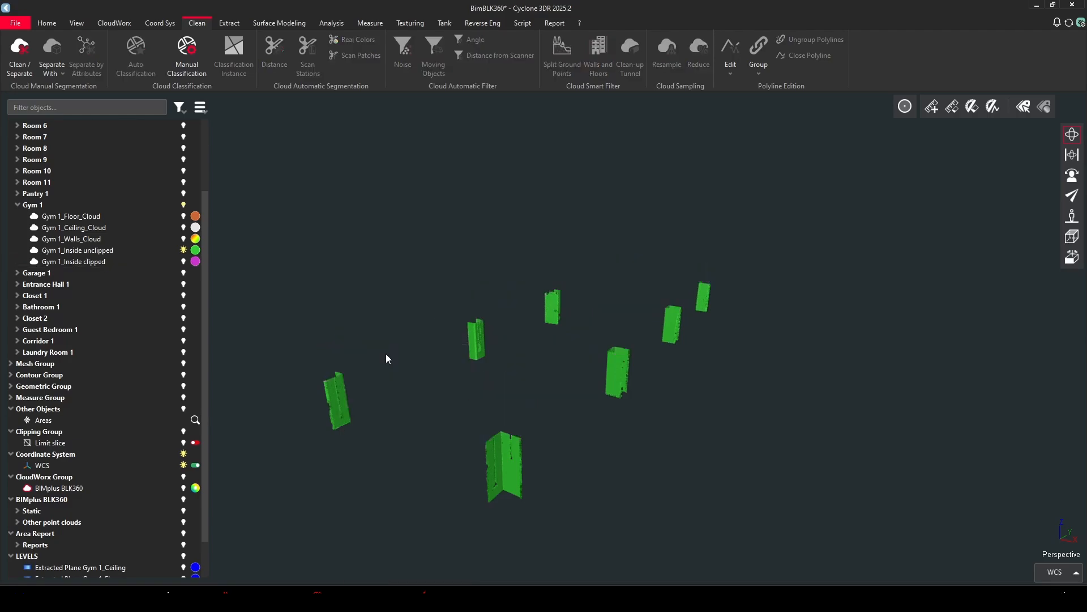
Split the Gym 1_Inside unclipped cloud by distance with a 0.15 m segmentation distance, filtering sub-clouds smaller than 500 points.
left_click(476, 343)
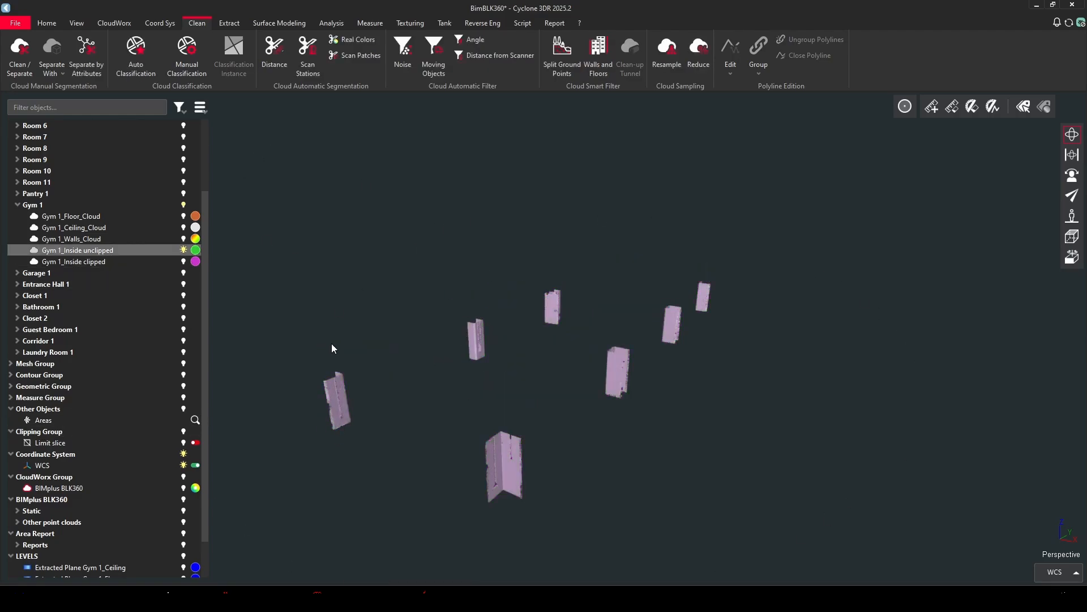
left_click_drag(521, 355, 445, 276)
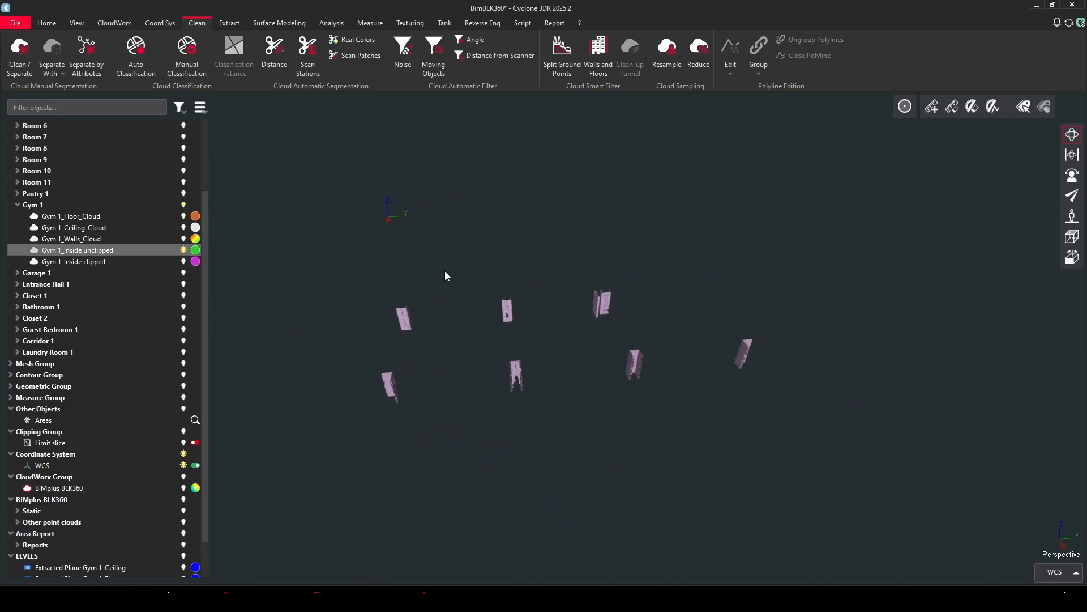
middle_click_drag(603, 308, 526, 329)
left_click(274, 50)
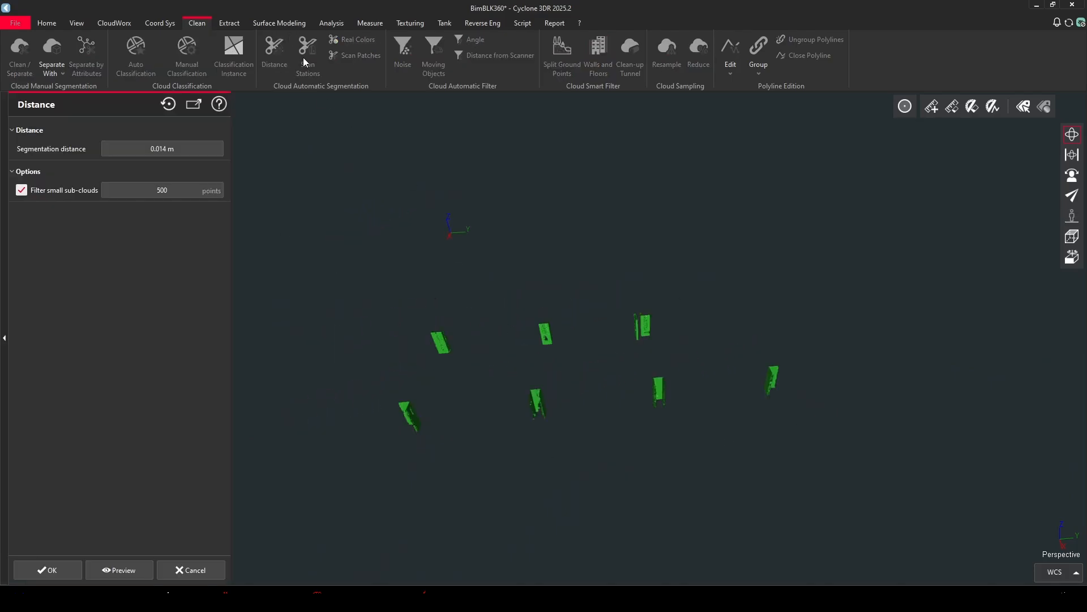
left_click(186, 149)
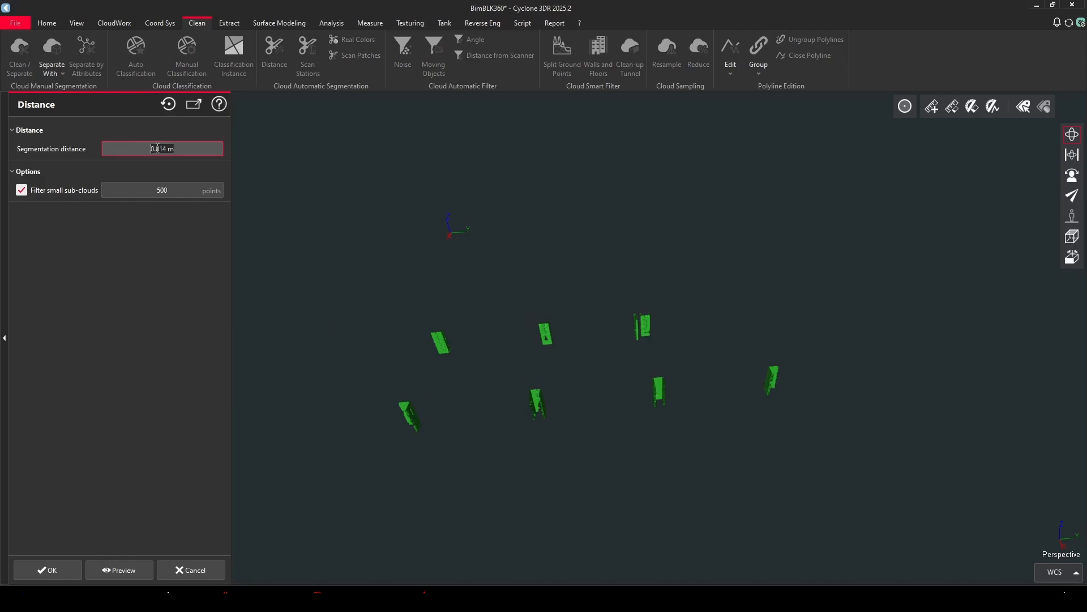
type("0.15")
left_click(126, 572)
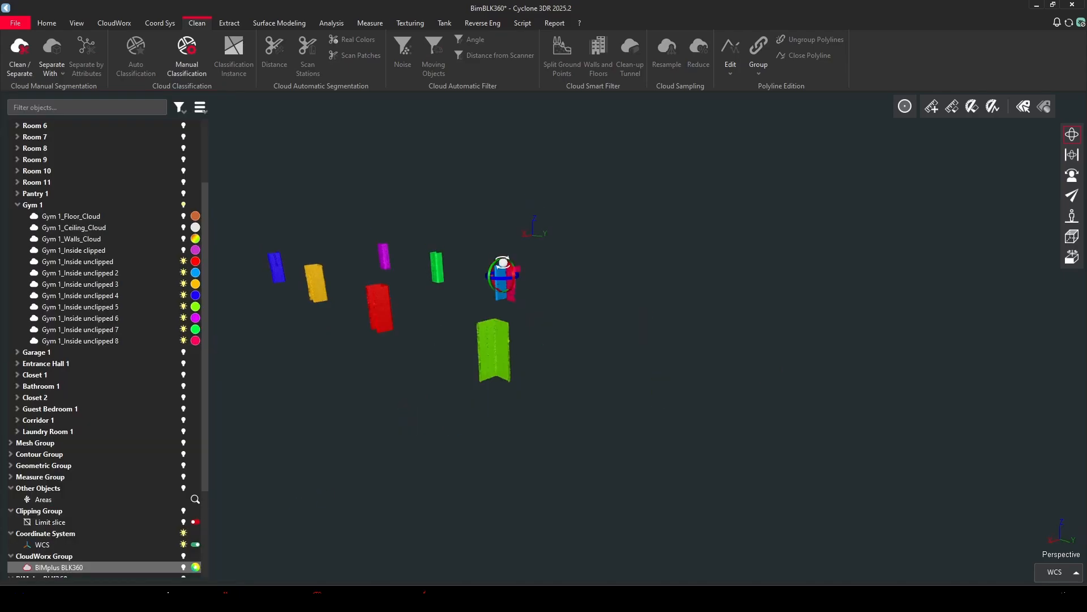
Hide the blue Gym 1_Inside unclipped 2 cloud beside the pink column cloud.
scroll(495, 282, "up", 3)
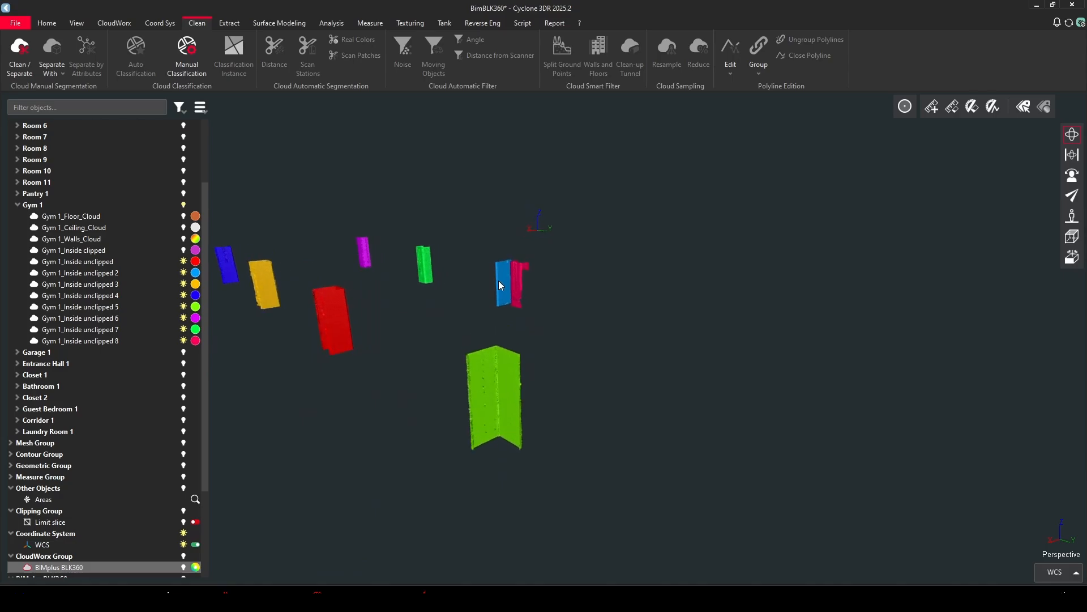
left_click(502, 271)
right_click(503, 267)
left_click(533, 278)
Measure the distance between the two opposite faces of the yellow column cloud.
middle_click_drag(393, 295, 444, 287)
left_click_drag(512, 350, 290, 398)
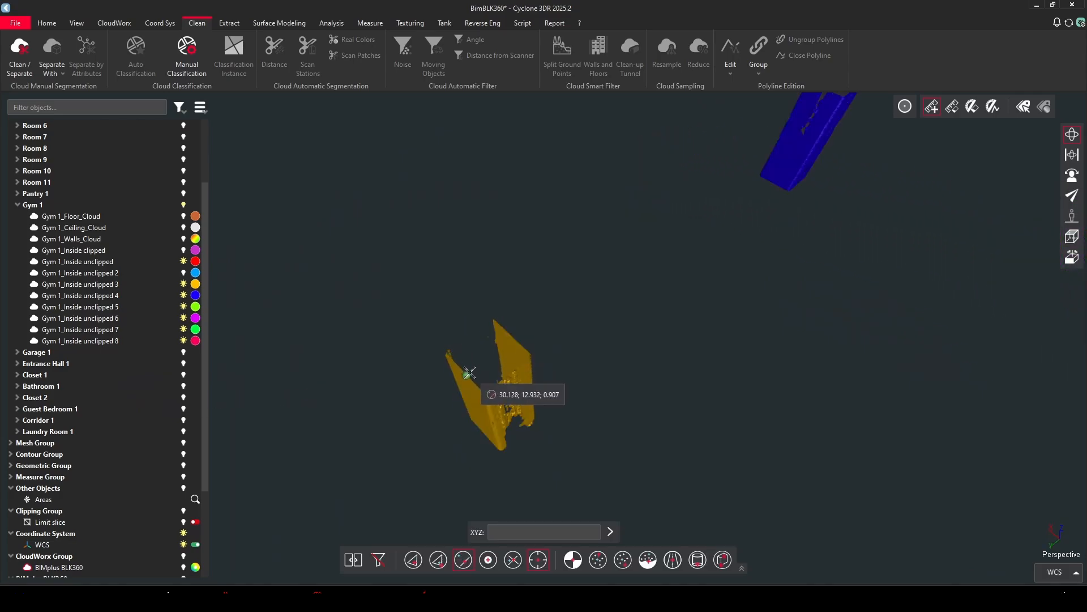
left_click(466, 375)
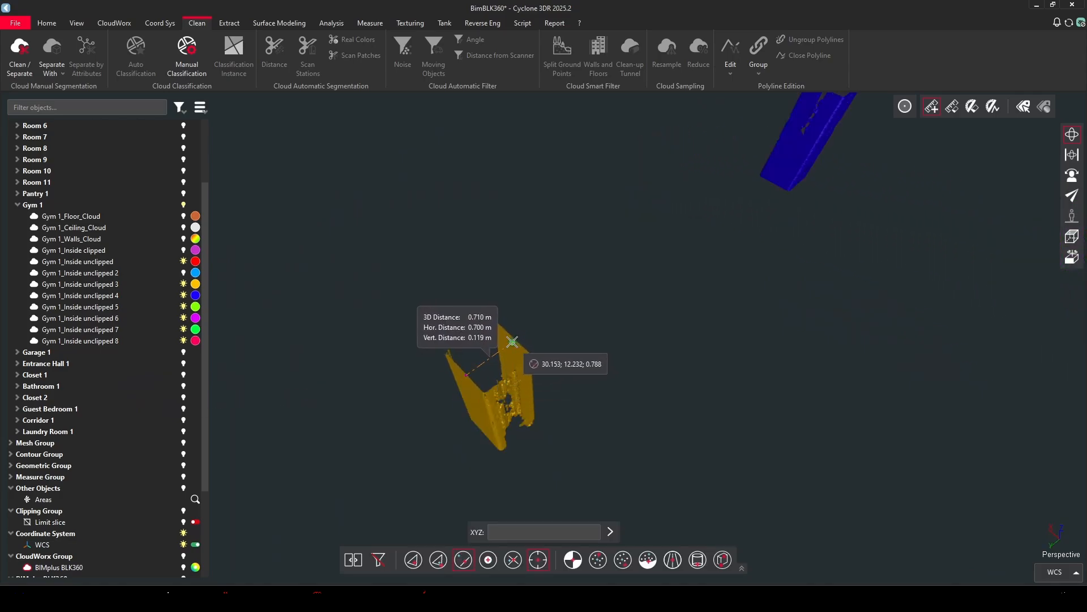
key("Escape")
left_click_drag(480, 429, 330, 418)
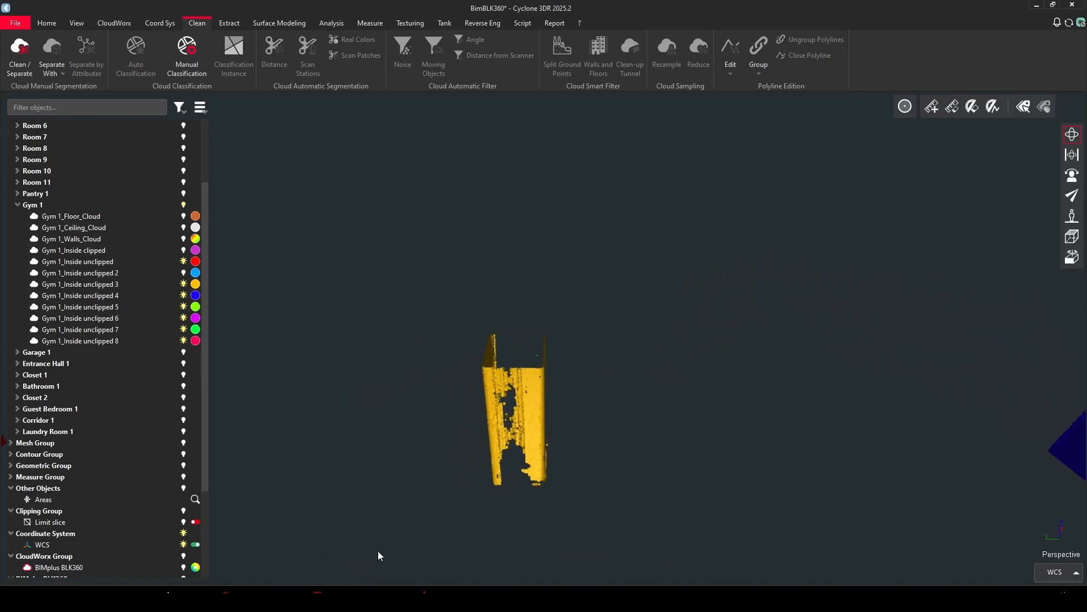
Switch to File Explorer, open Rectangle Columns.csv from the Columns folder in Excel and widen the Description column to read the catalogue.
key("super+e")
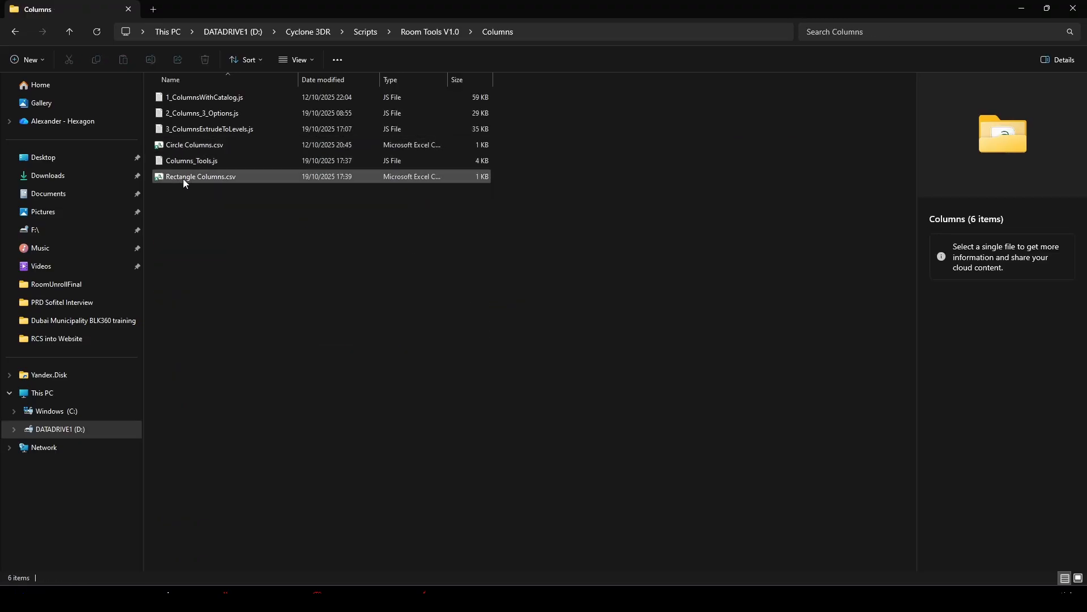
double_click(183, 178)
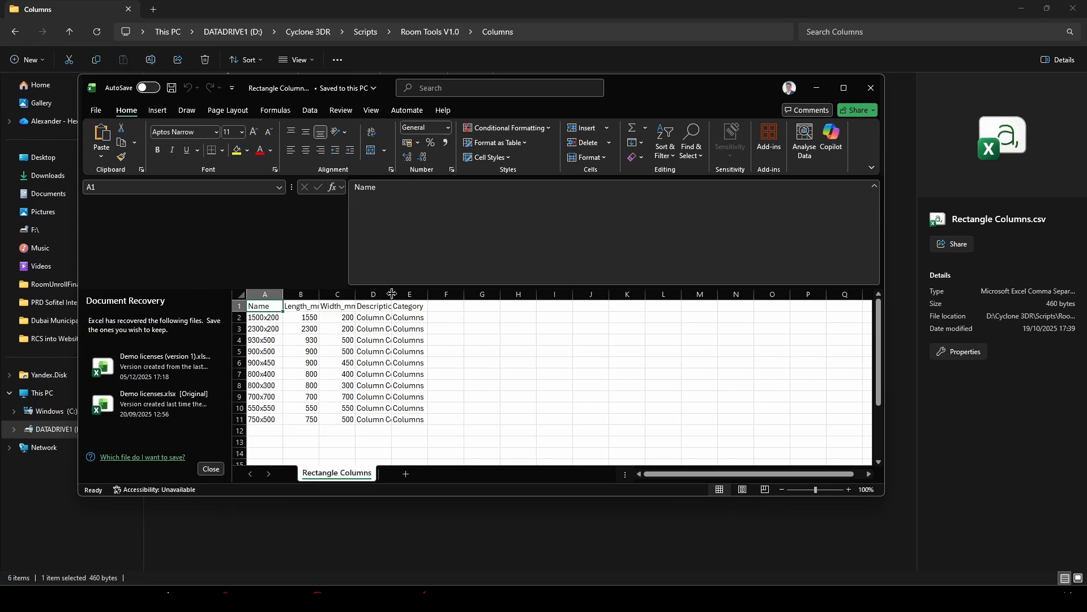
left_click_drag(392, 294, 474, 293)
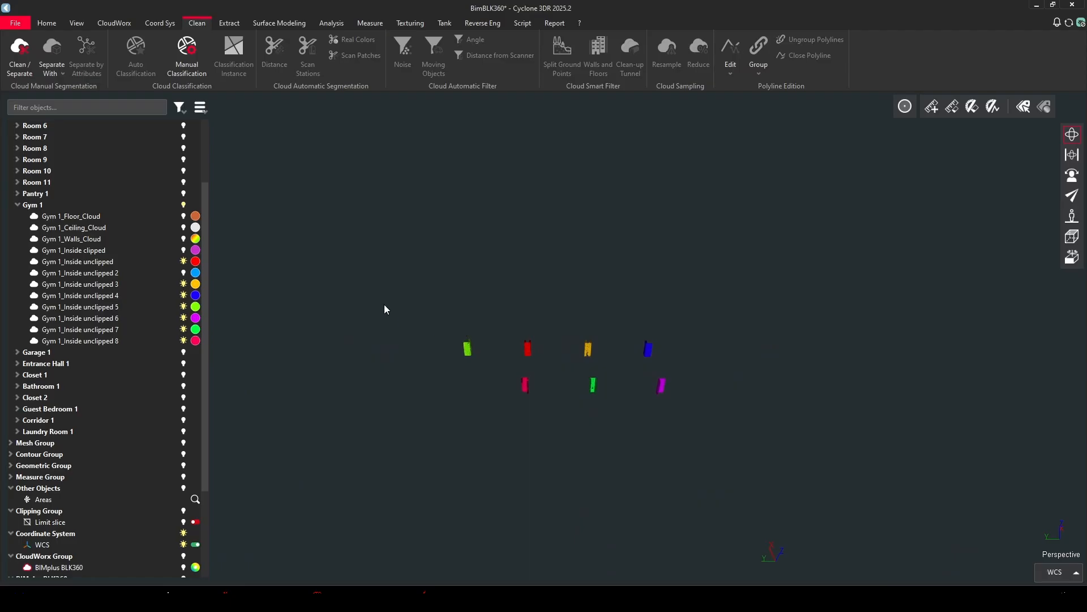
Select the seven visible column clouds and launch Extract Columns from the Room Tools script's Columns_Construction Tools.
left_click_drag(385, 308, 826, 457)
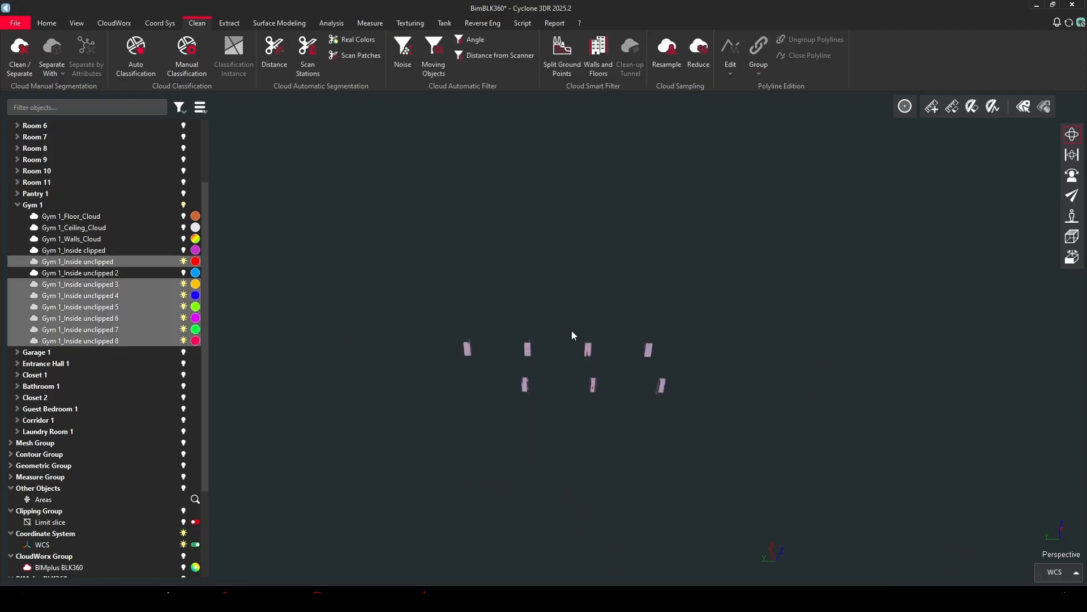
left_click_drag(538, 309, 592, 292)
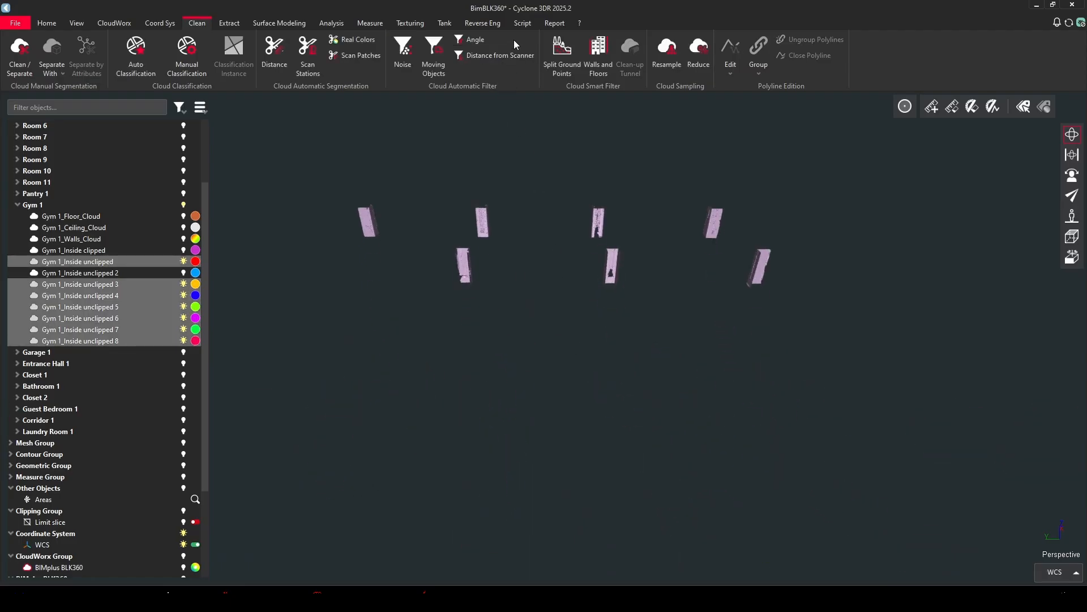
left_click(518, 25)
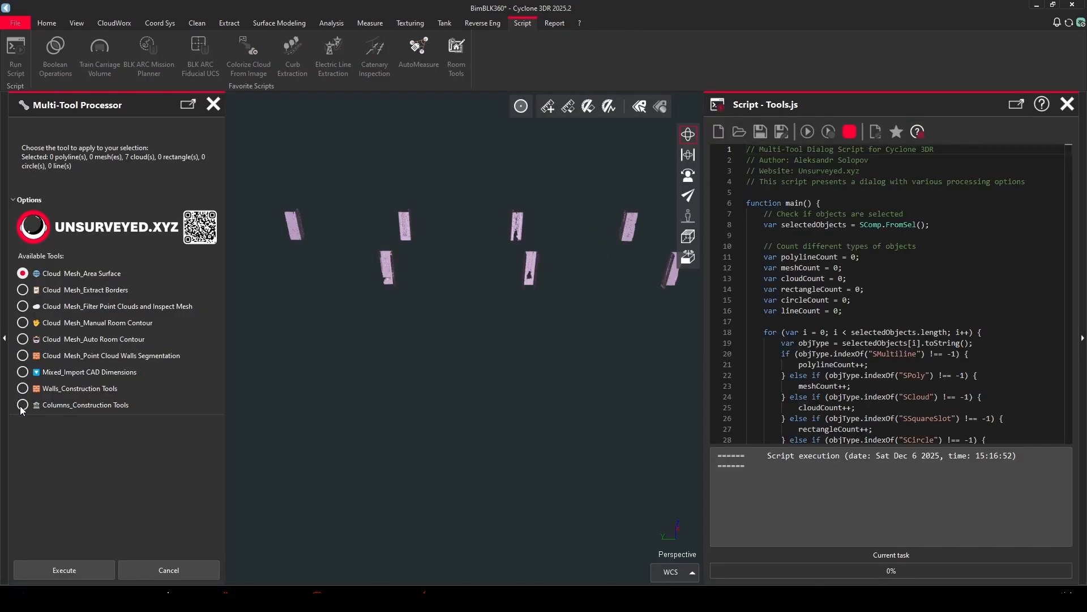
left_click(22, 404)
left_click(90, 570)
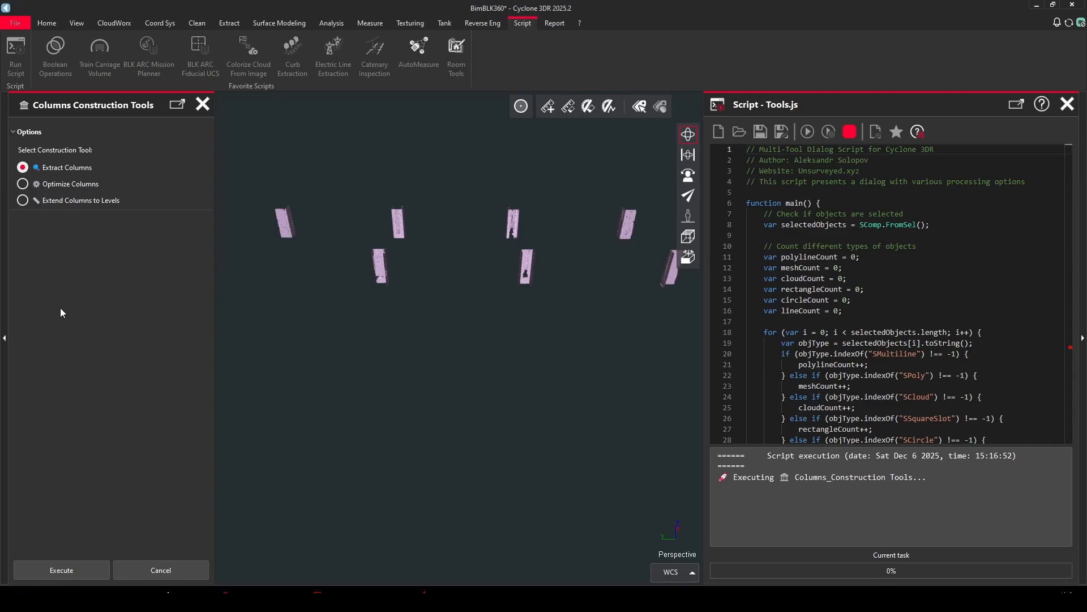
left_click(81, 572)
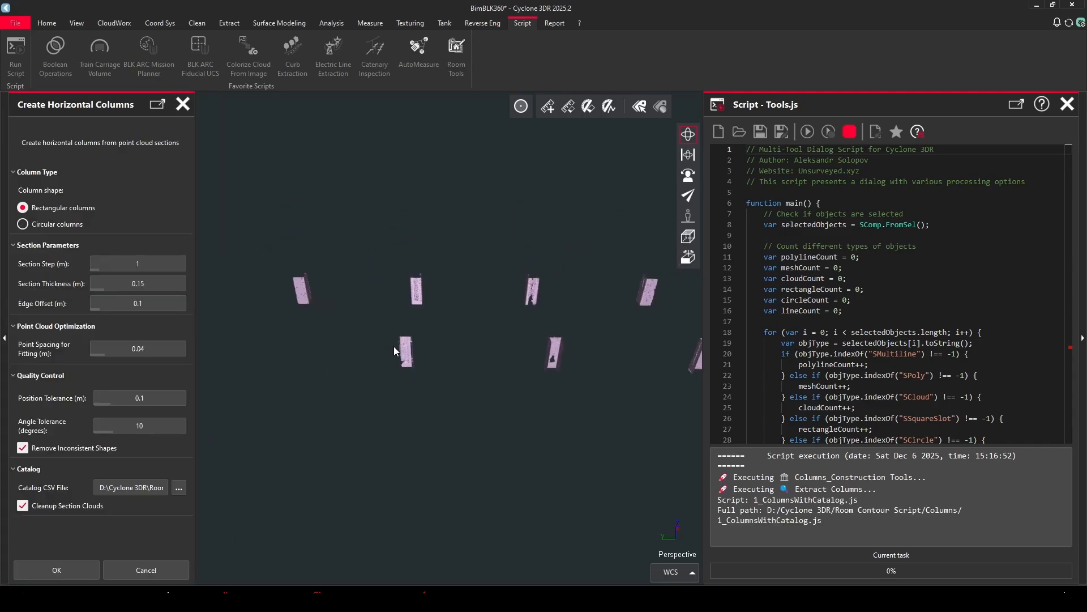
Set the section step to 0.3 m and the section thickness to 0.10 m for the rectangular columns.
left_click_drag(393, 346, 474, 328)
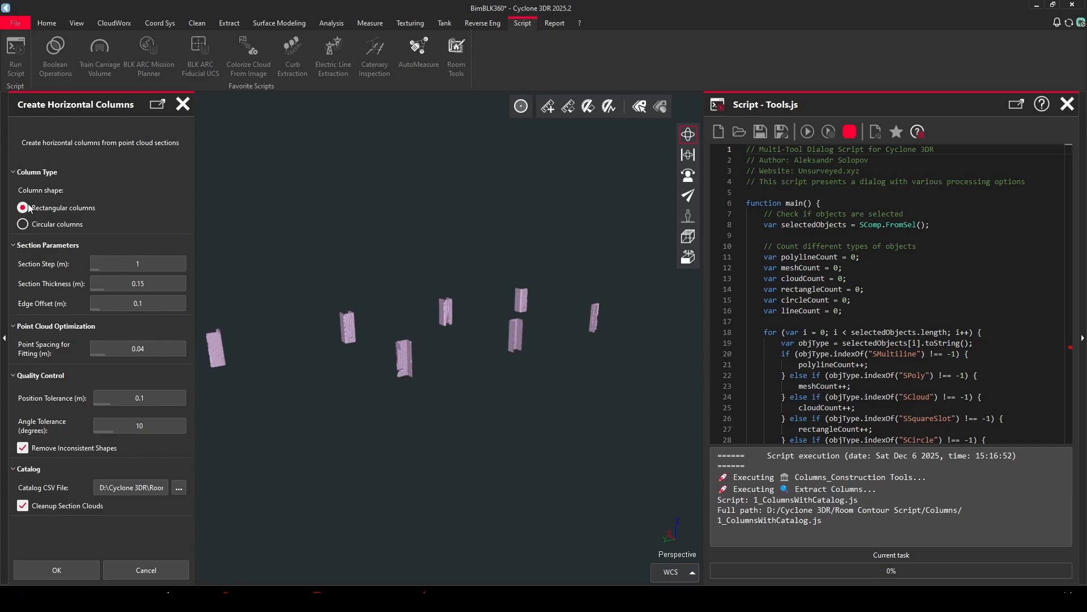
left_click(137, 264)
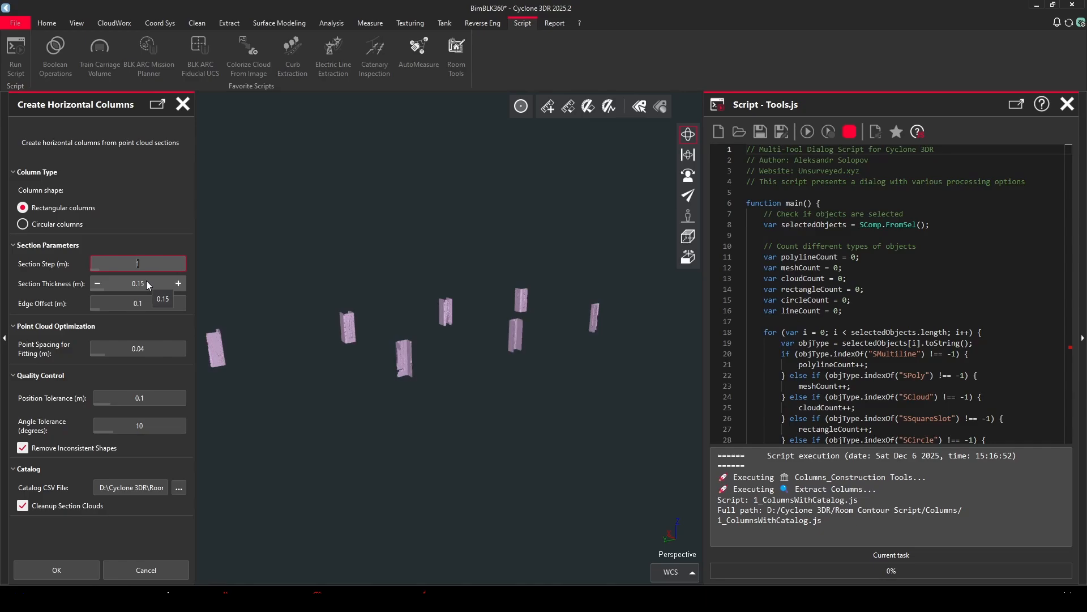
type("0.3")
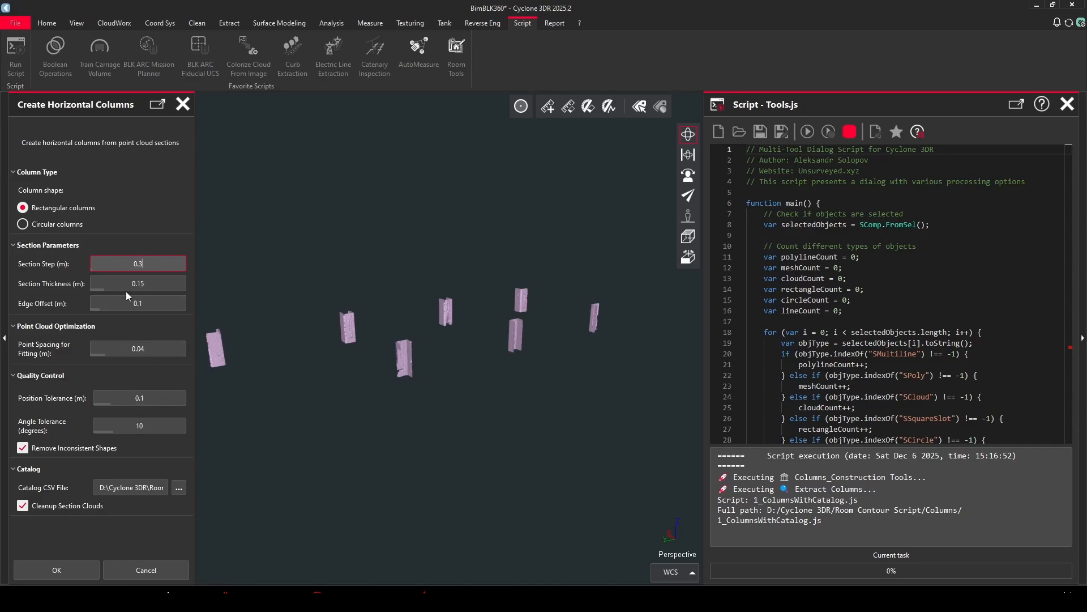
left_click(147, 284)
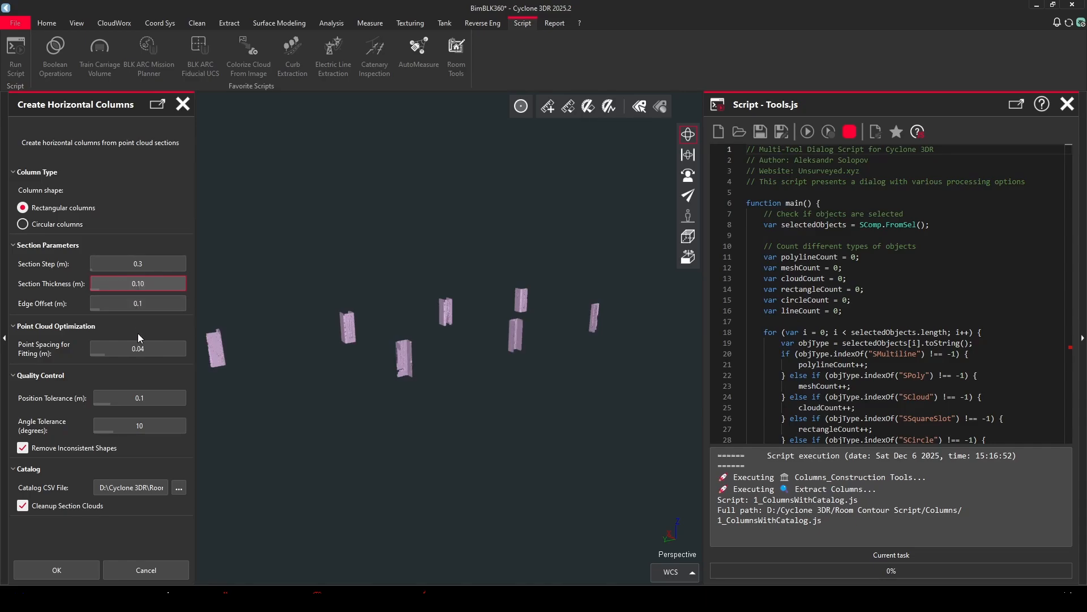
Load Rectangle Columns.csv as the catalogue file and run the column extraction.
left_click(179, 489)
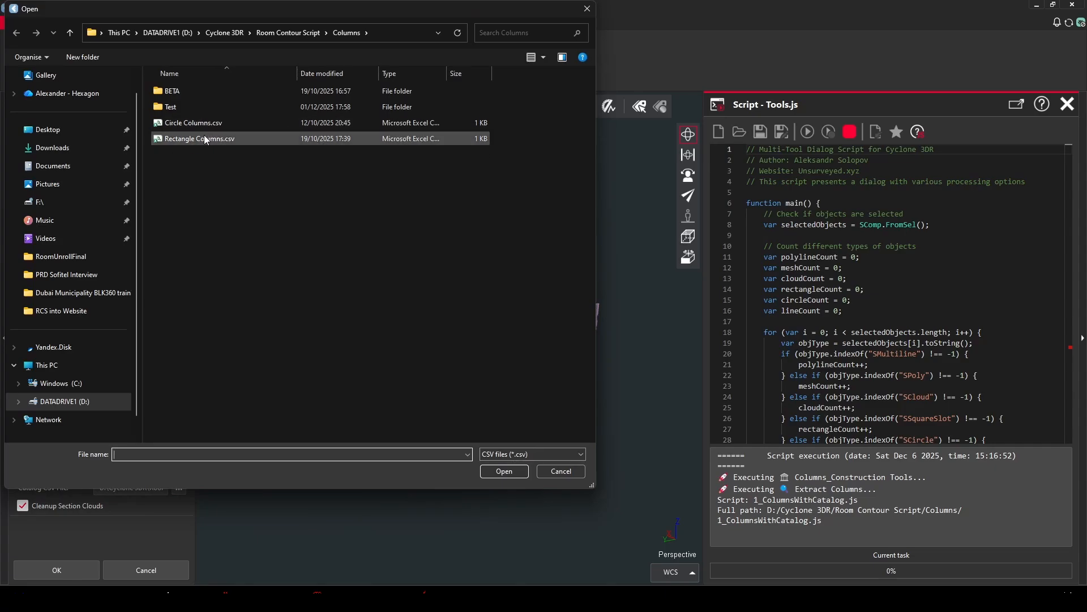
left_click(205, 138)
left_click(505, 470)
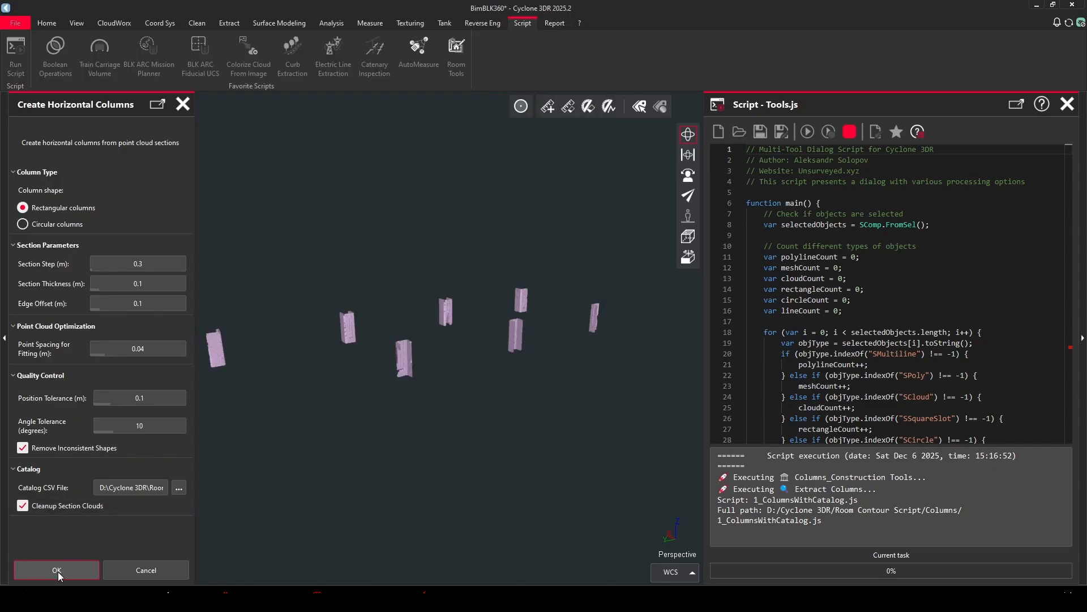
left_click(56, 570)
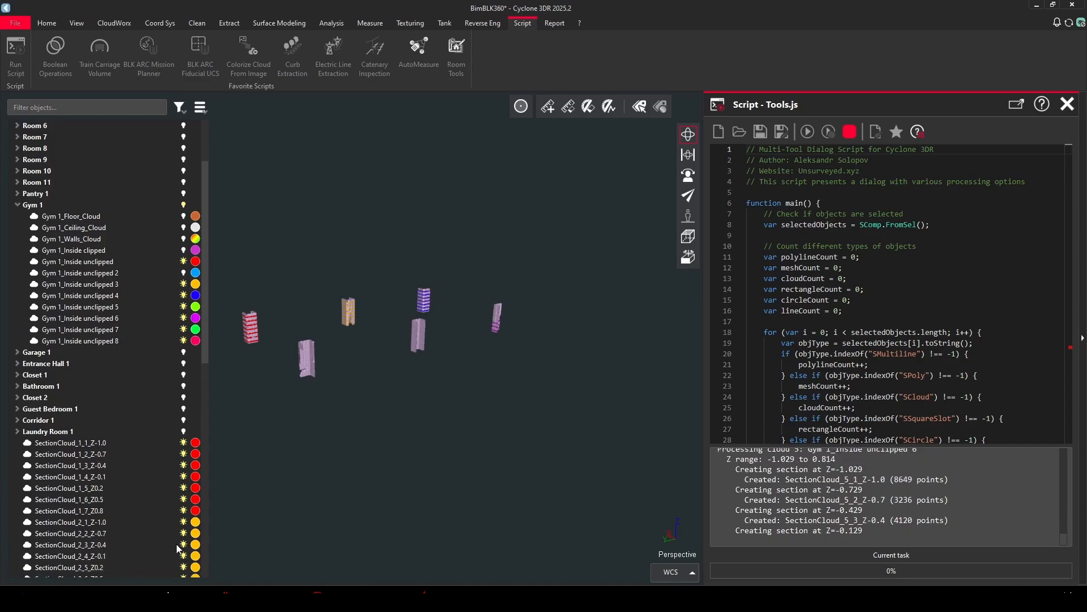
Apply the recommended 700x700 Column Concrete size to cloud 1 only and proceed to the following cloud.
scroll(505, 393, "down", 3)
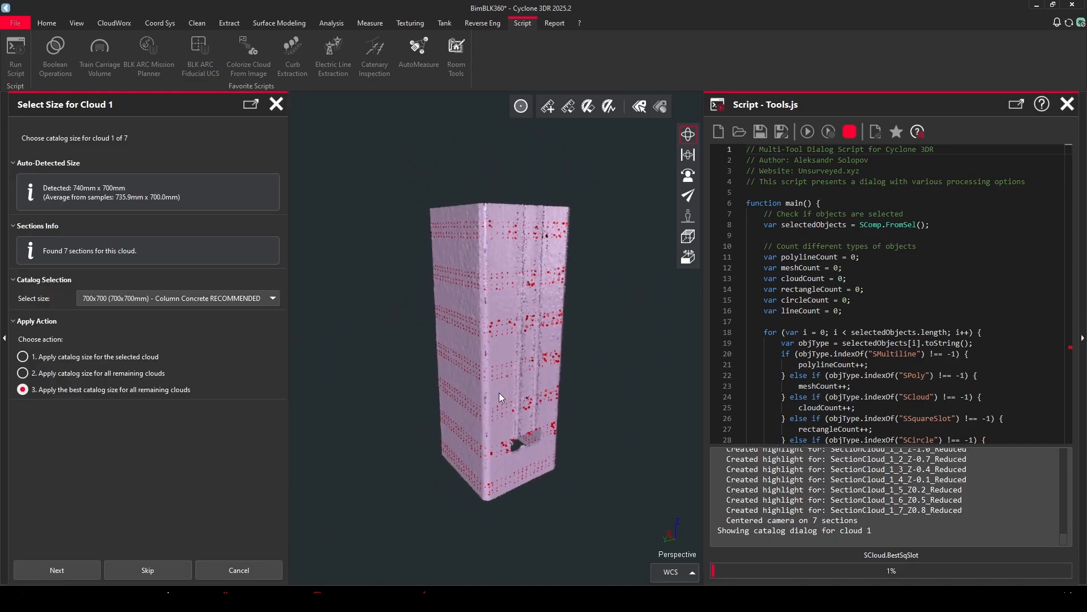
mouse_move(518, 361)
left_mouse_down()
mouse_move(384, 369)
mouse_move(517, 387)
mouse_move(506, 366)
left_mouse_up()
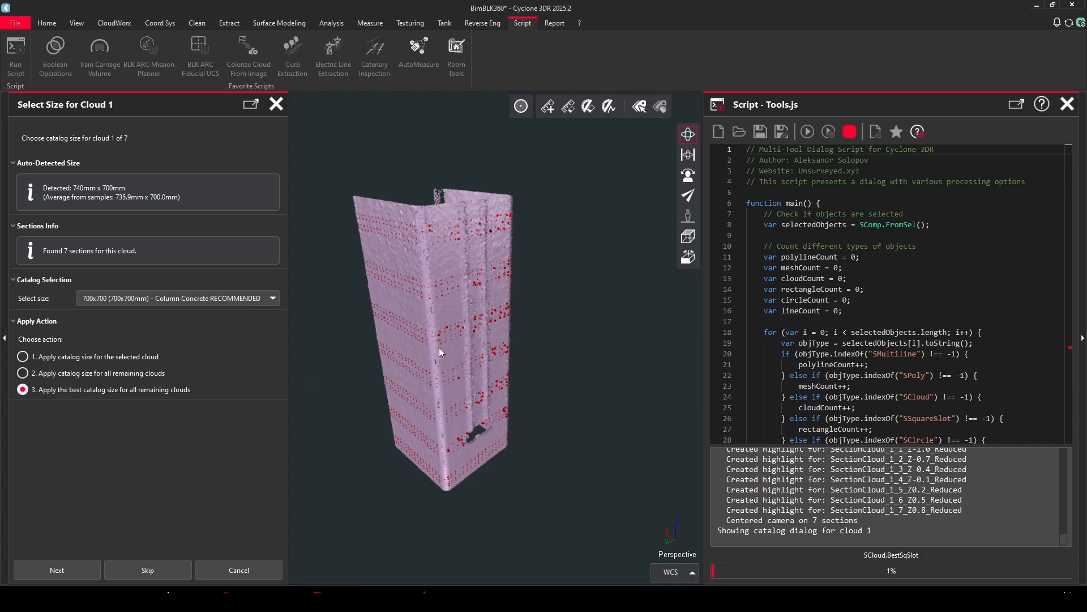
left_click_drag(469, 248, 469, 299)
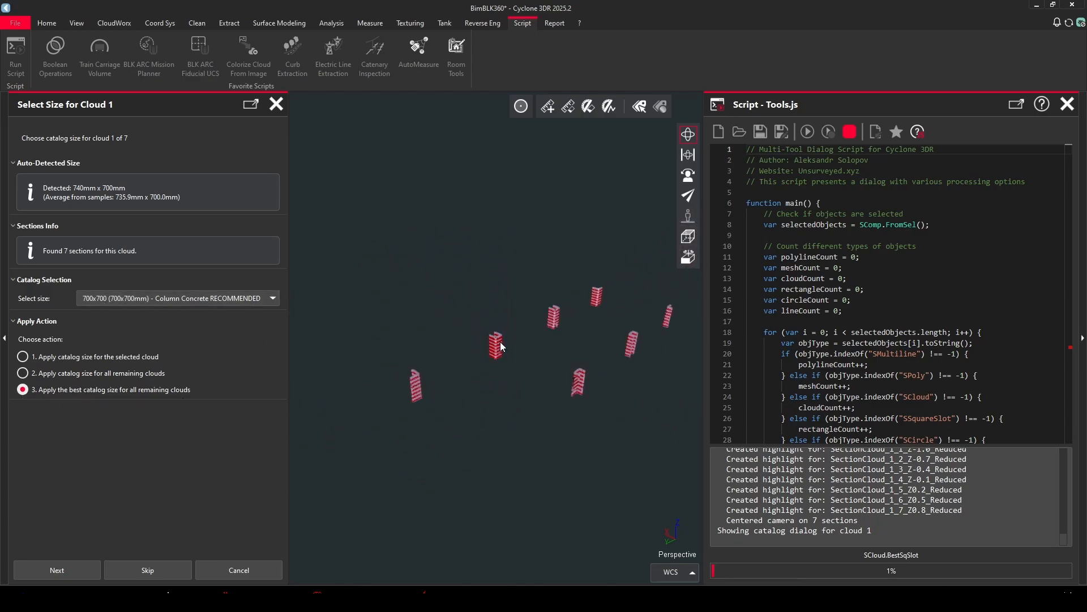
left_click(37, 357)
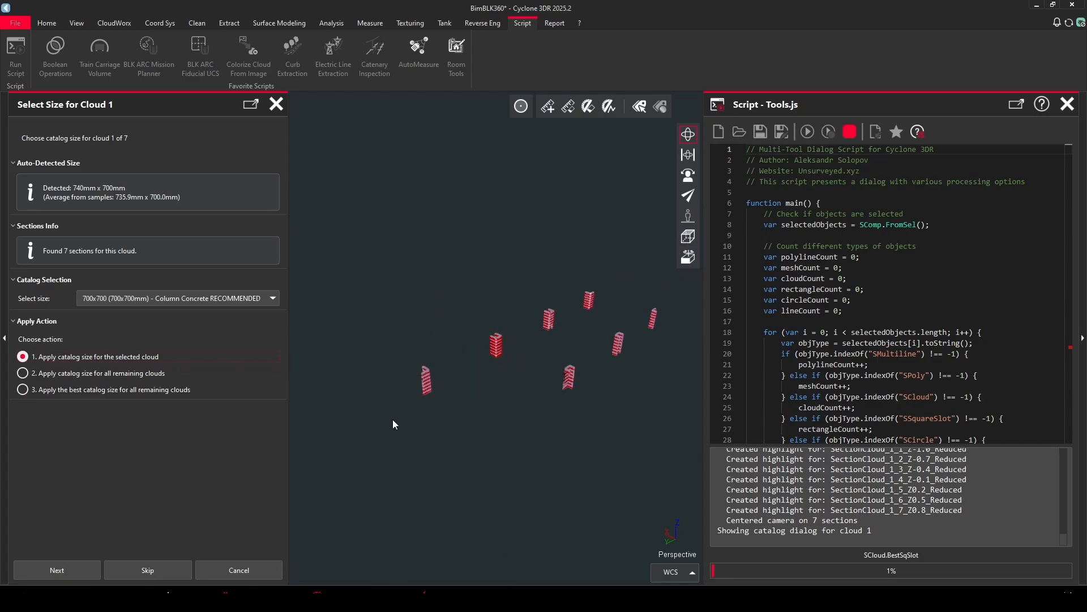
scroll(488, 380, "up", 5)
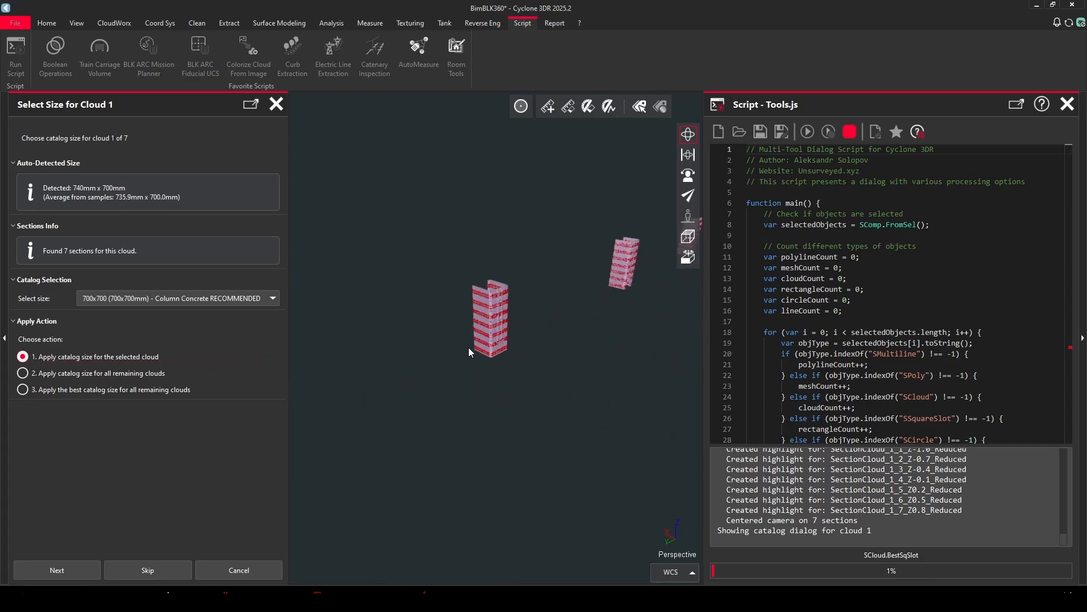
left_click(171, 299)
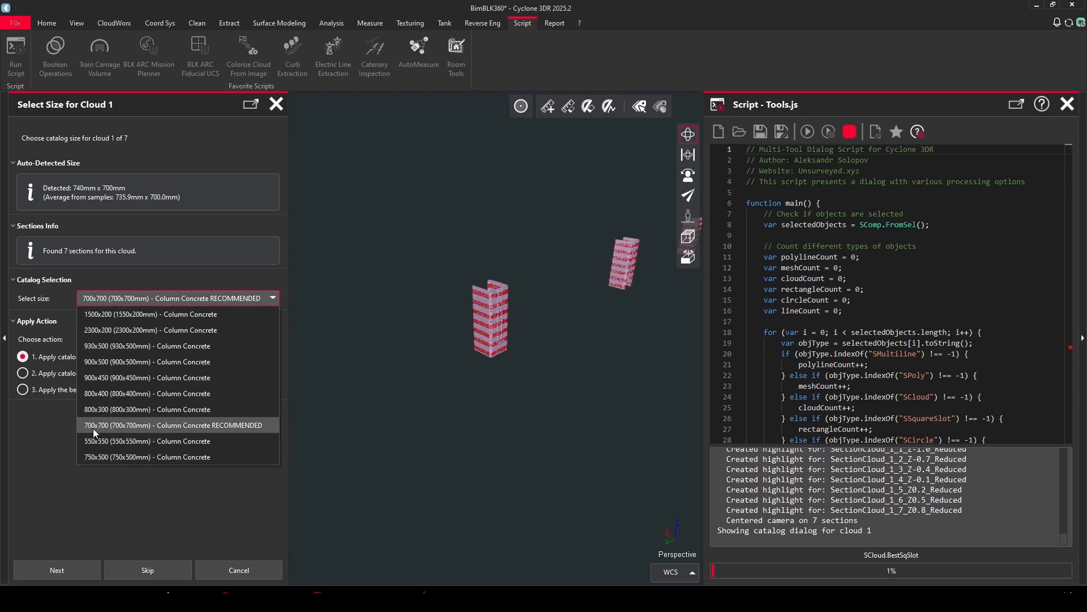
left_click(170, 425)
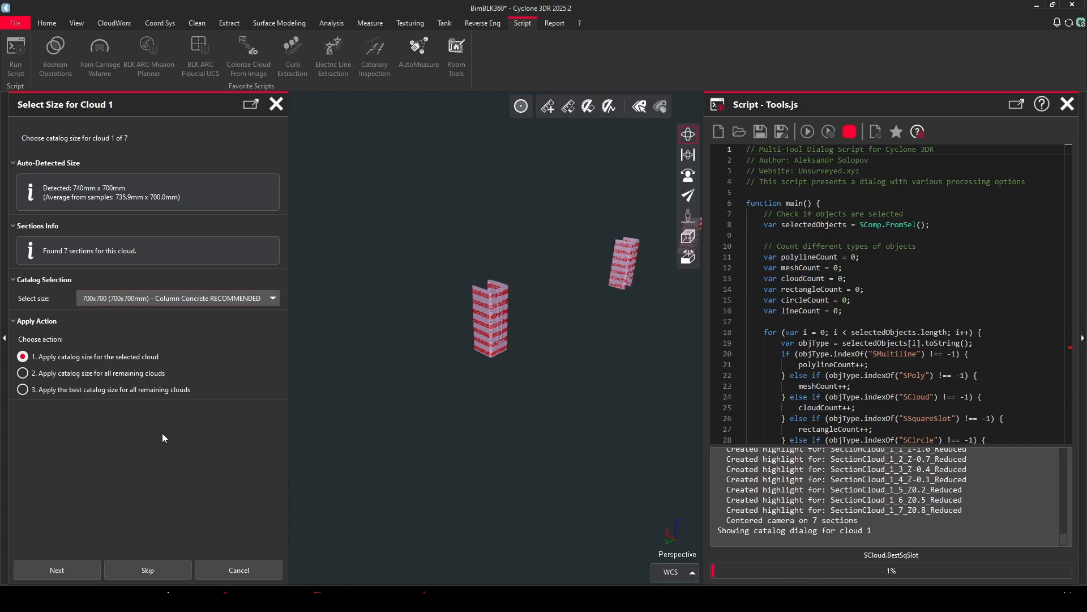
left_click(77, 567)
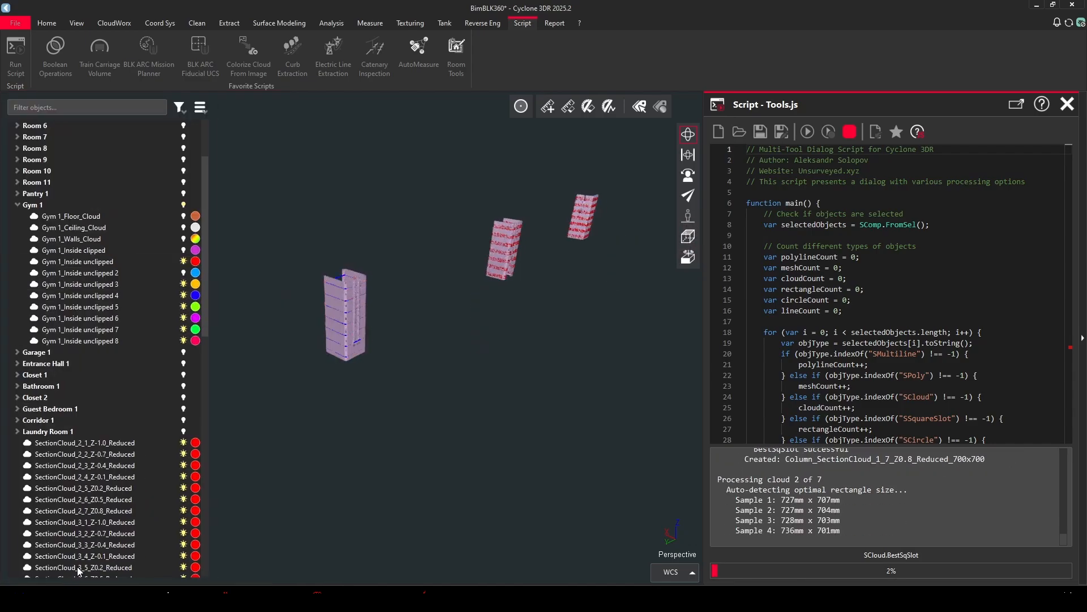
Examine the rectangles fitted to the first column and the highlighted section points on the second column cloud.
scroll(351, 311, "down", 6)
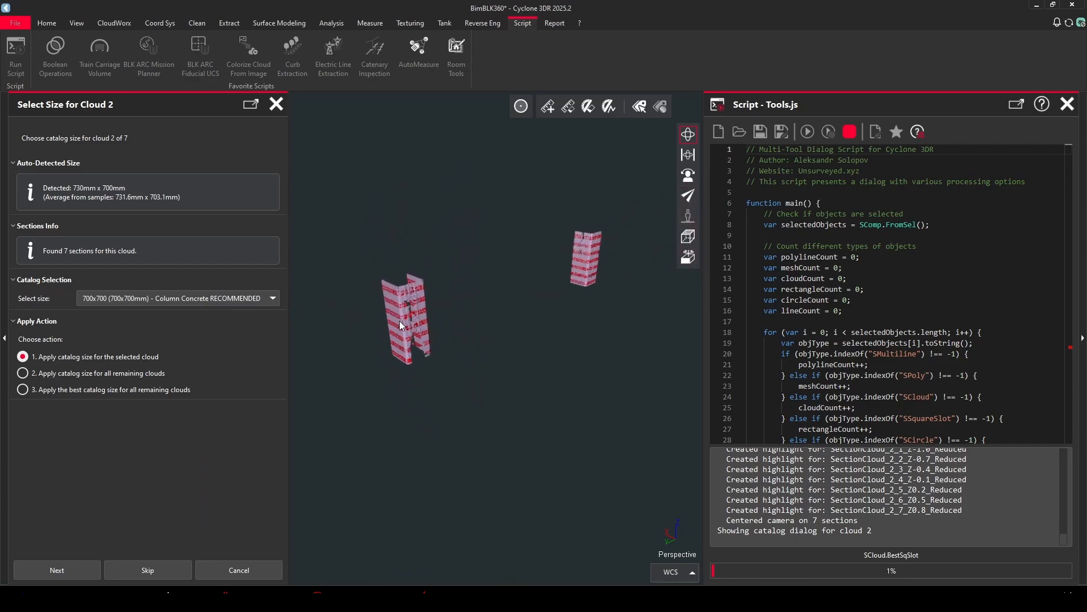
scroll(461, 359, "up", 8)
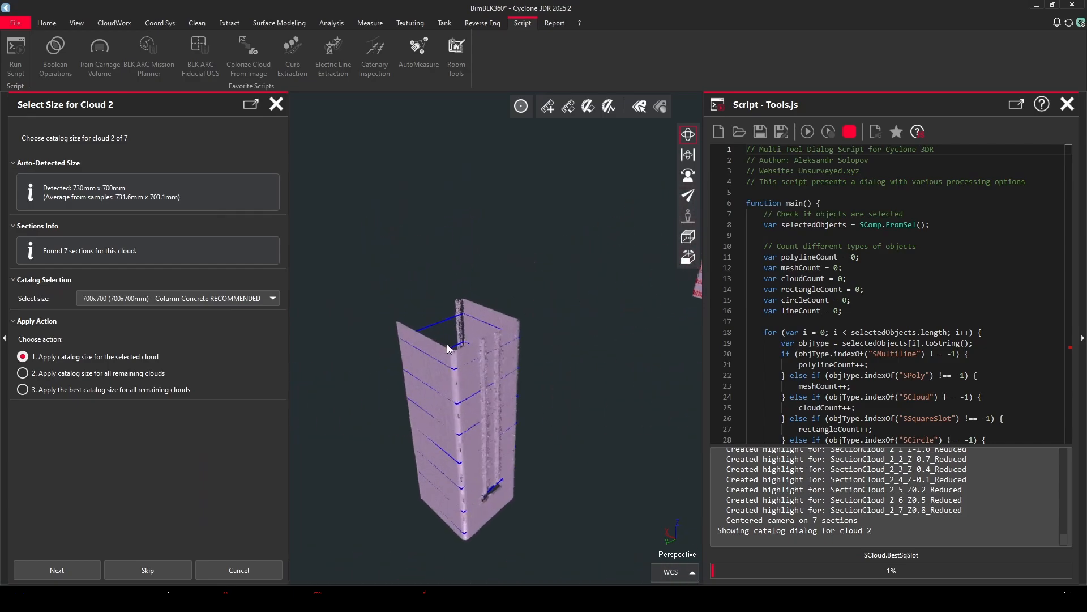
scroll(480, 321, "down", 8)
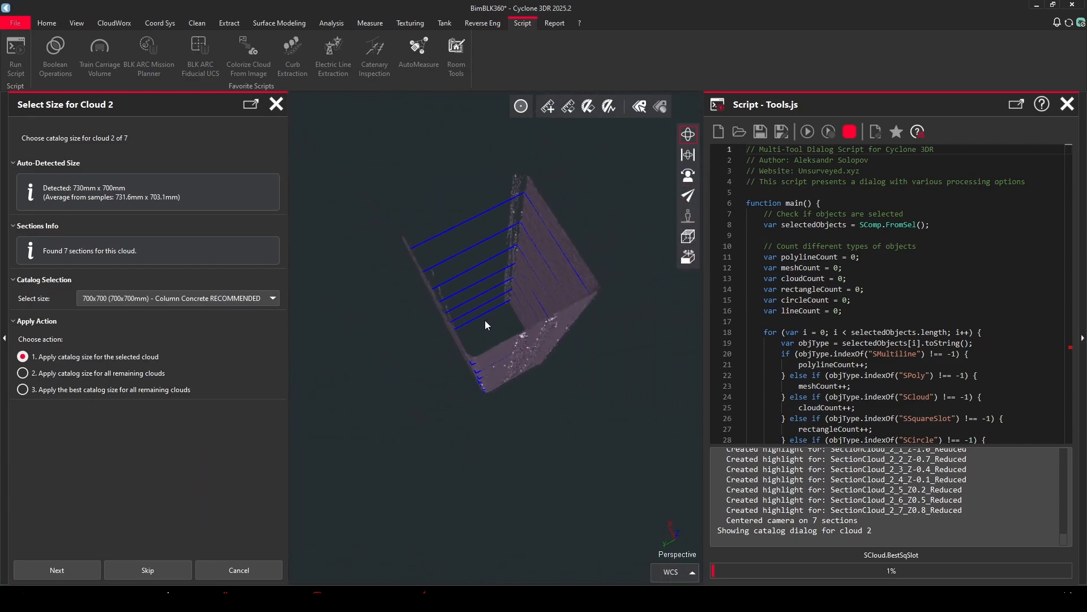
middle_click_drag(487, 321, 408, 425)
scroll(407, 425, "down", 3)
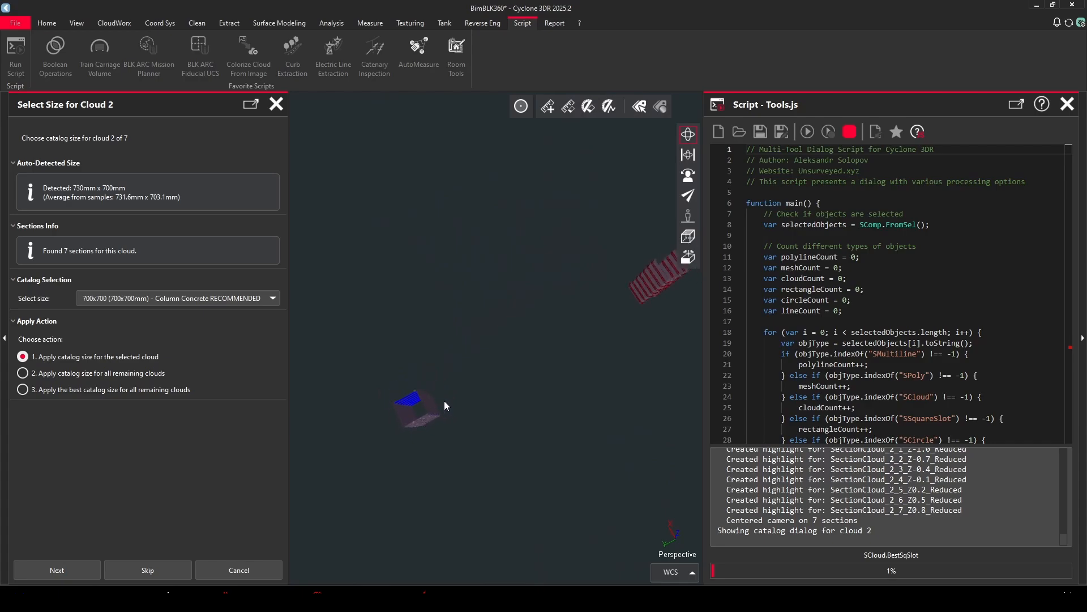
left_click_drag(444, 405, 472, 355)
scroll(538, 315, "up", 3)
scroll(540, 319, "up", 5)
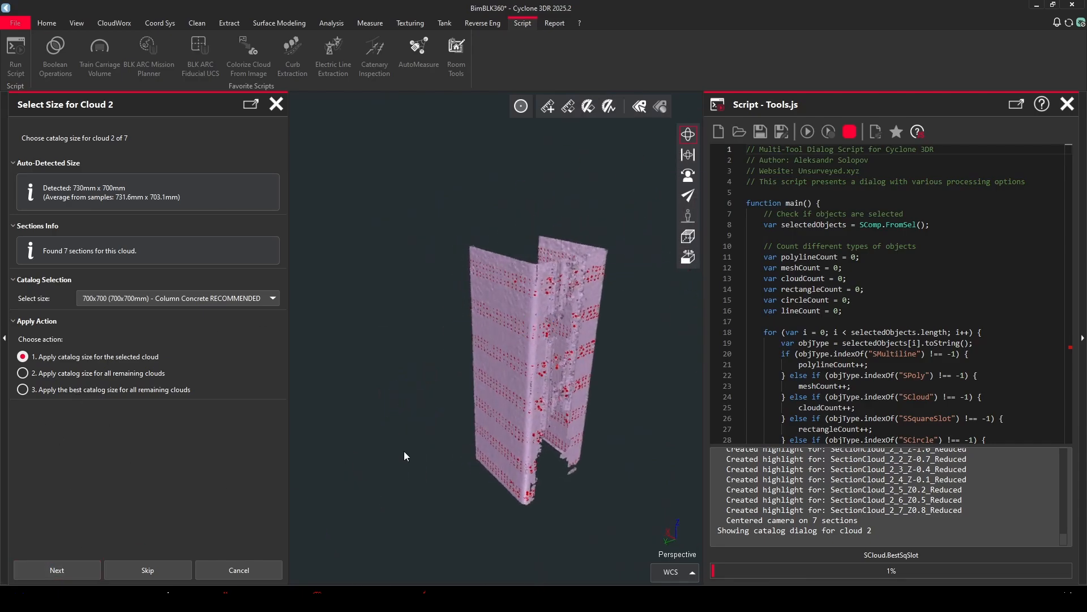
Keep the recommended 700x700 size for cloud 2 and process all remaining clouds with their best catalogue size.
left_click(23, 389)
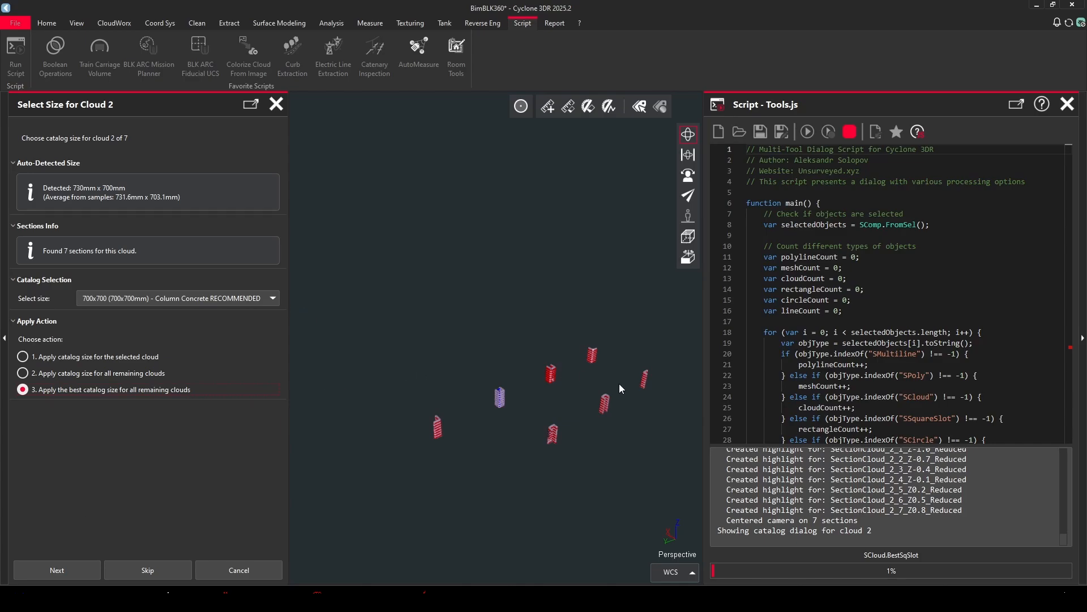
left_click(220, 294)
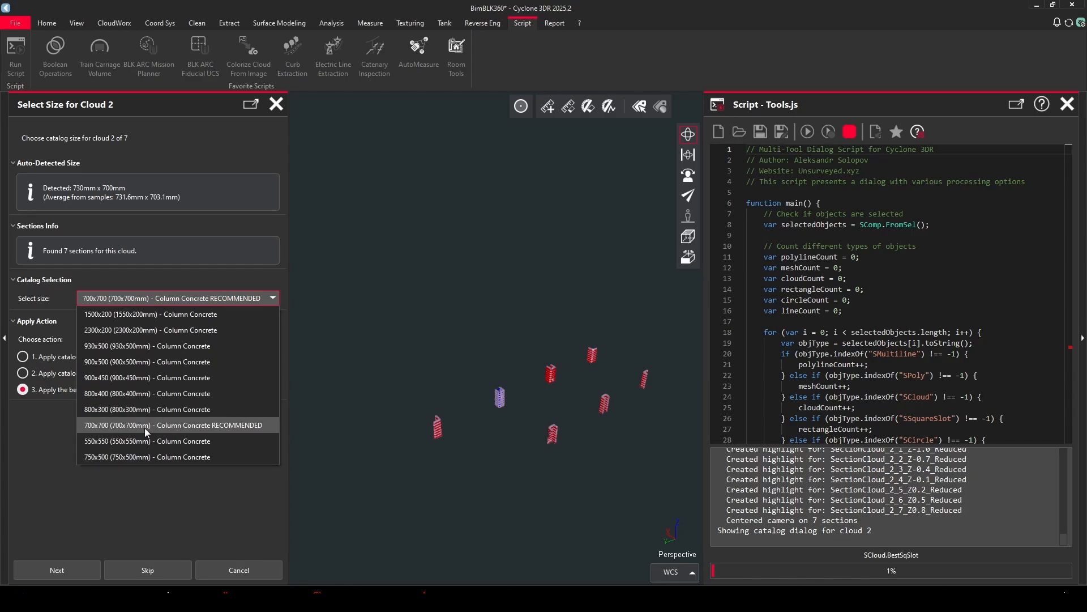
left_click(25, 390)
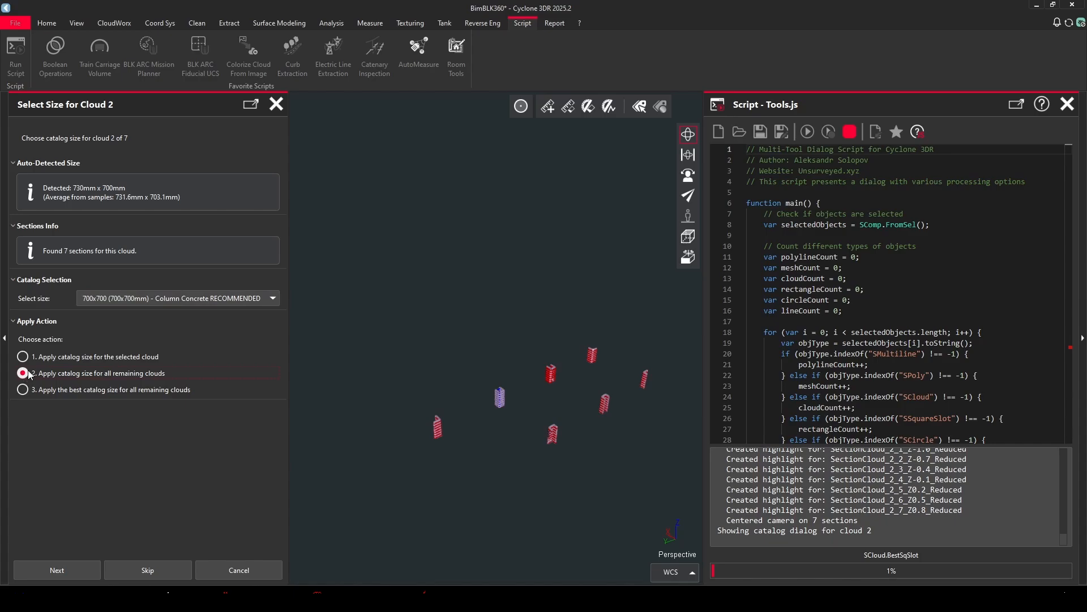
left_click(170, 298)
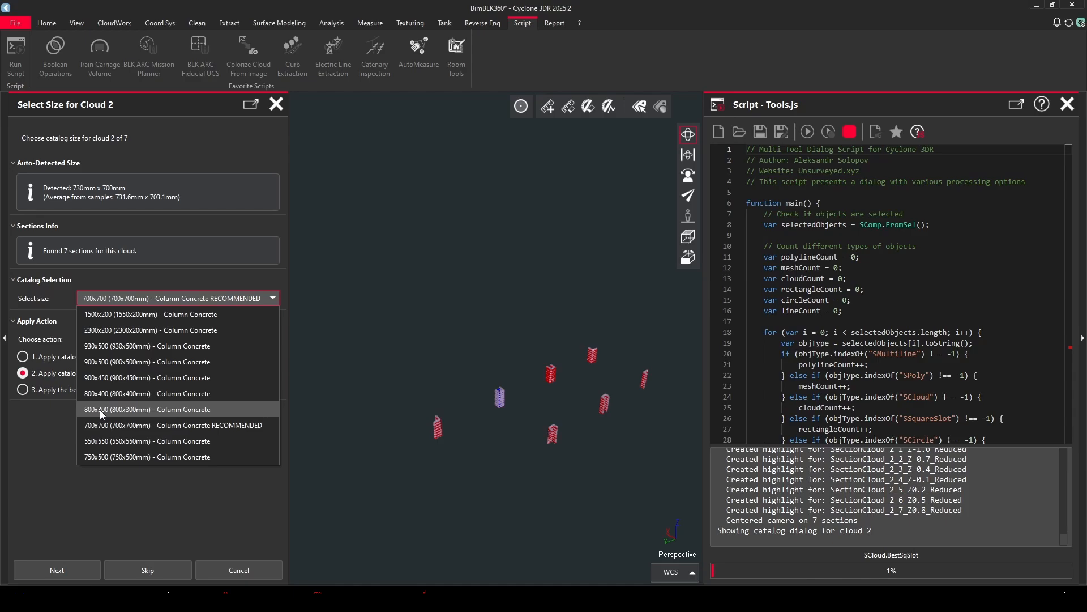
left_click(116, 424)
left_click(23, 391)
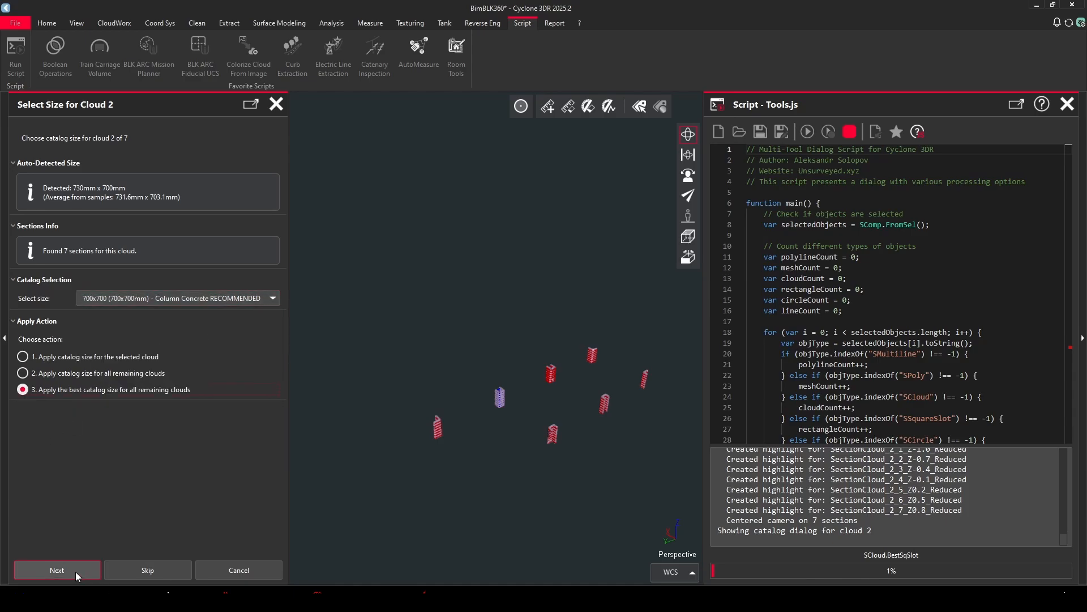
left_click(57, 570)
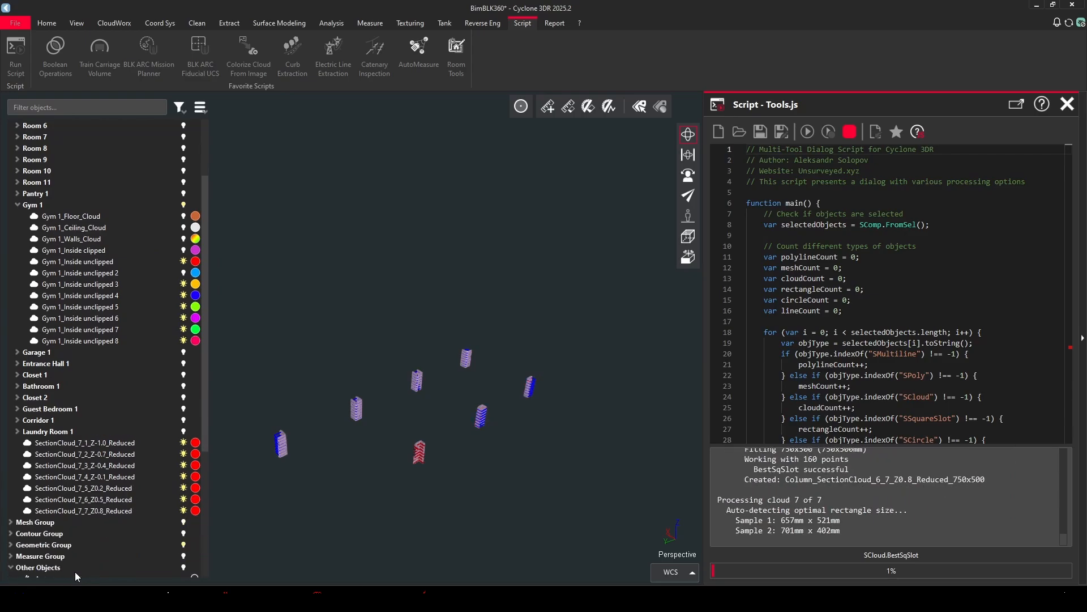
Inspect the column clouds, select all seven and relaunch Extract Columns from the script's Columns_Construction Tools.
left_click(342, 394)
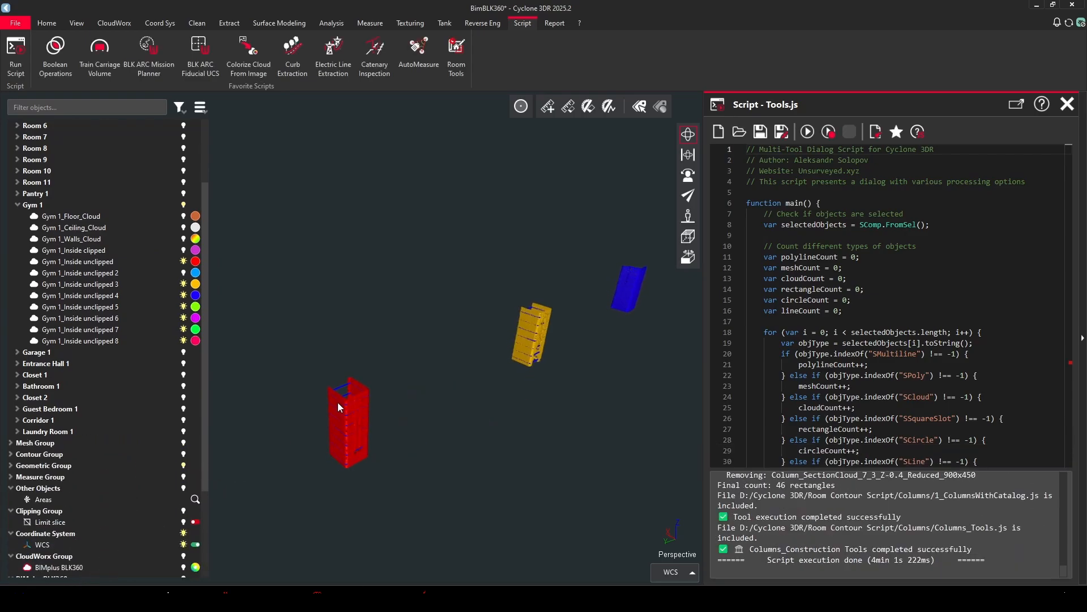
left_click_drag(442, 289, 422, 346)
mouse_move(507, 363)
left_mouse_down()
mouse_move(522, 366)
mouse_move(490, 385)
mouse_move(494, 359)
mouse_move(520, 376)
left_mouse_up()
scroll(520, 375, "down", 4)
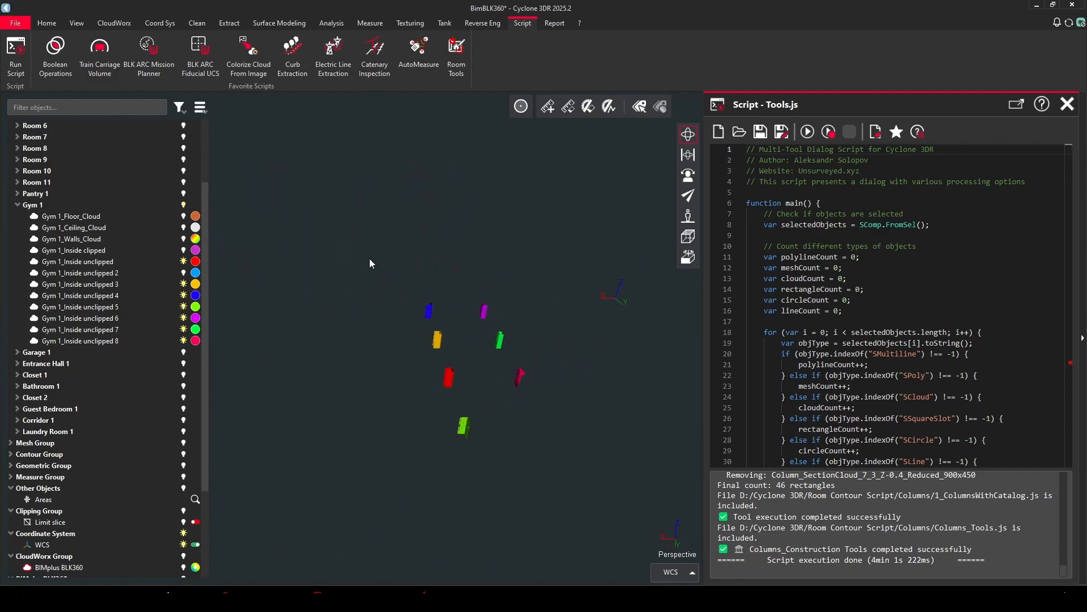
left_click_drag(370, 259, 577, 535)
left_click(809, 132)
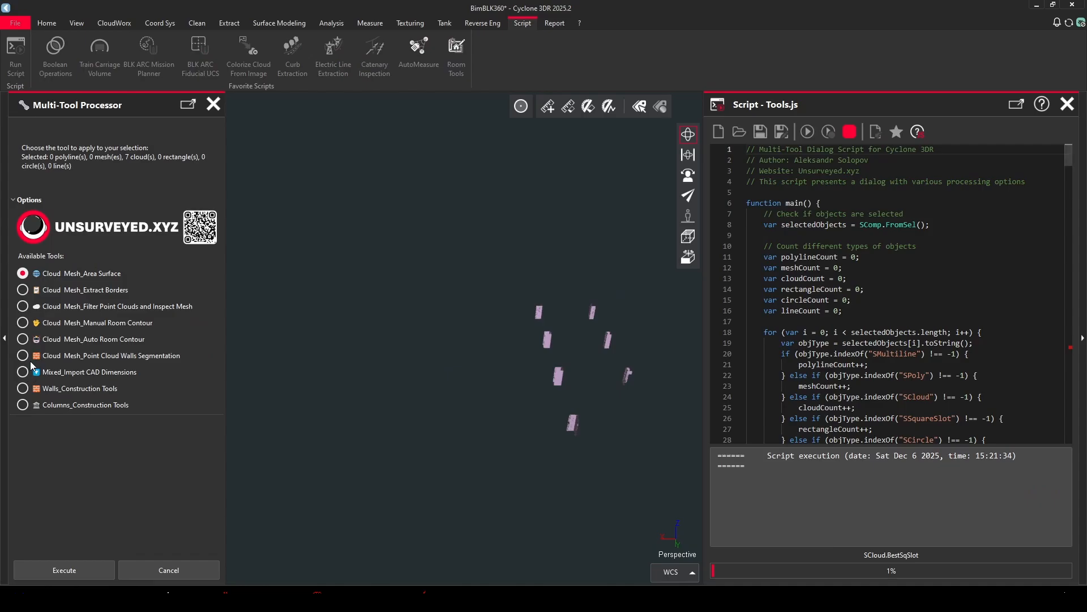
left_click(22, 404)
left_click(53, 567)
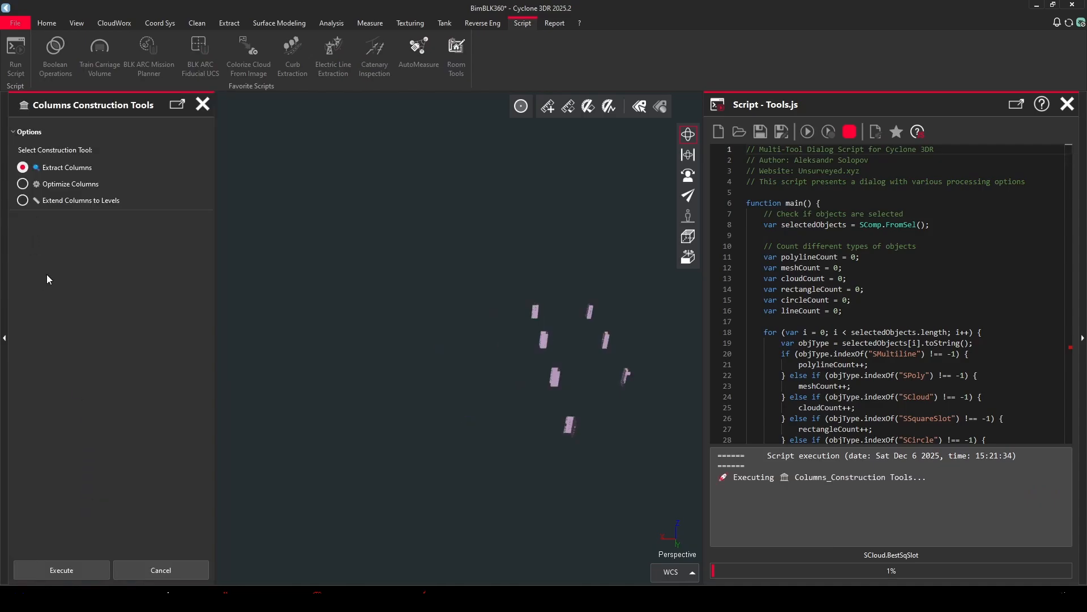
left_click(65, 564)
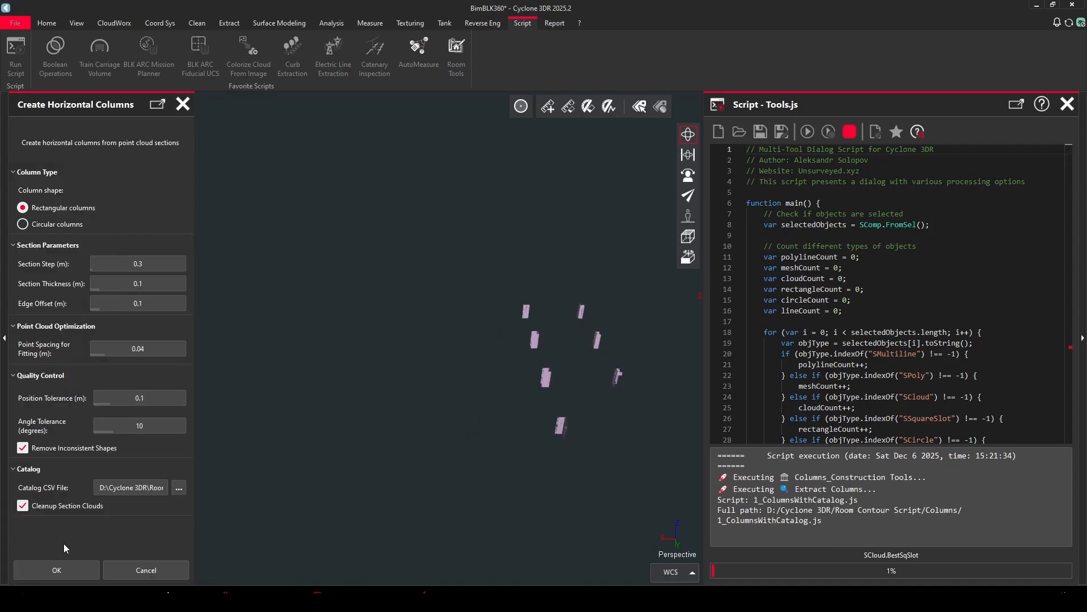
Load Rectangle Columns.csv as the catalogue again and start the extraction with the existing section parameters.
left_click(180, 489)
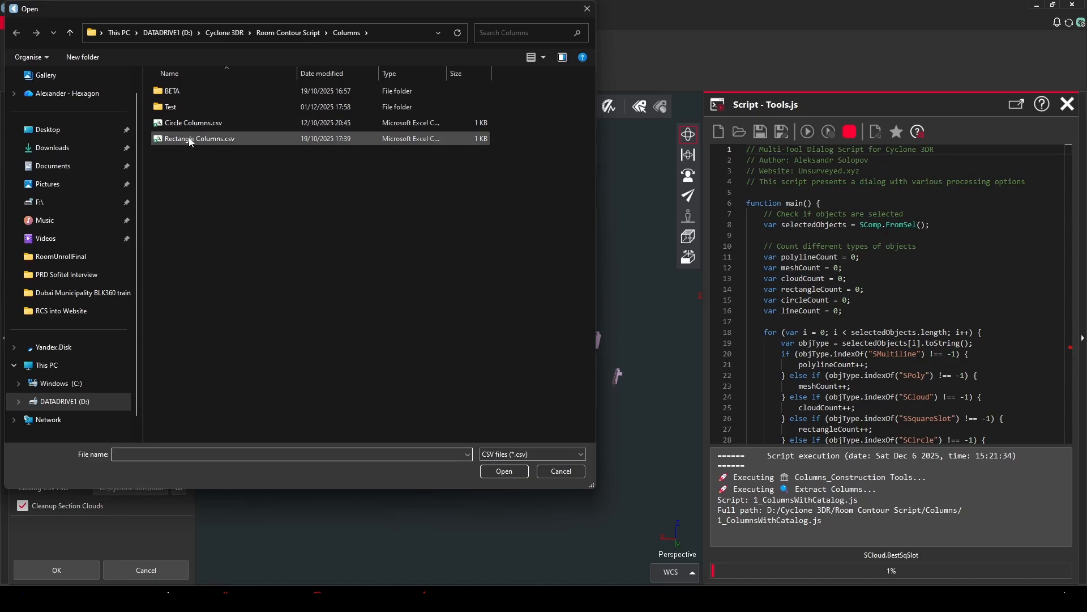
left_click(188, 138)
left_click(509, 473)
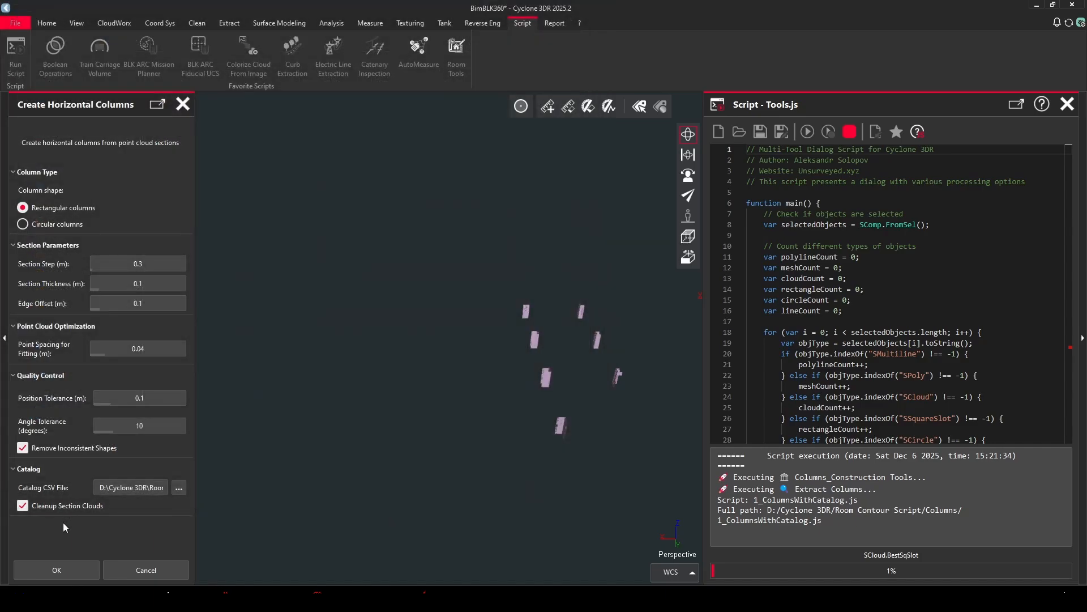
left_click(44, 569)
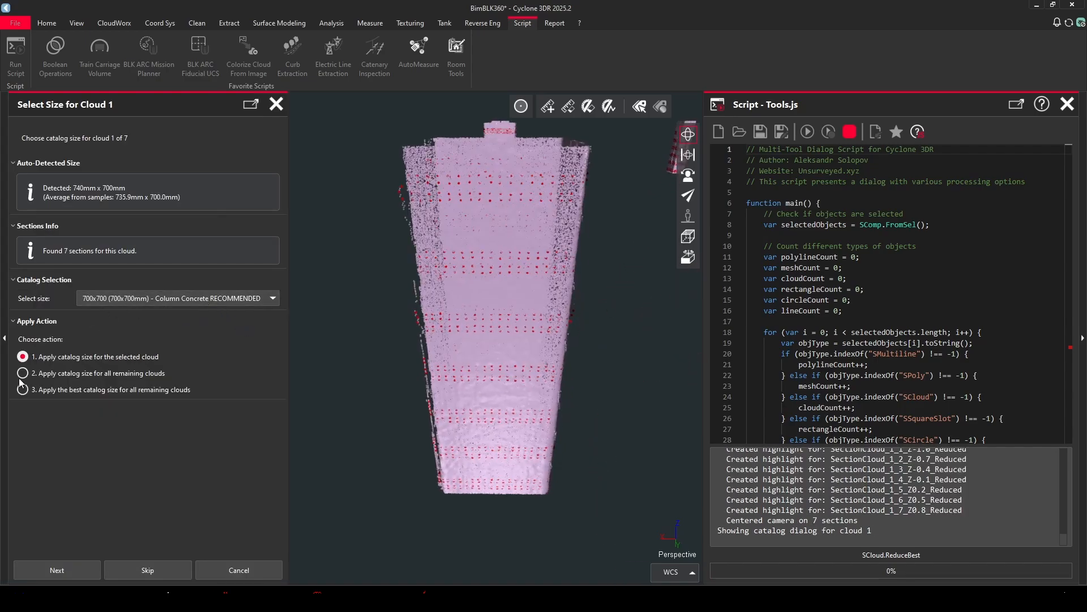
Keep the recommended 700x700 catalogue size for cloud 1, apply it to all remaining clouds and complete the column extraction.
left_click(164, 296)
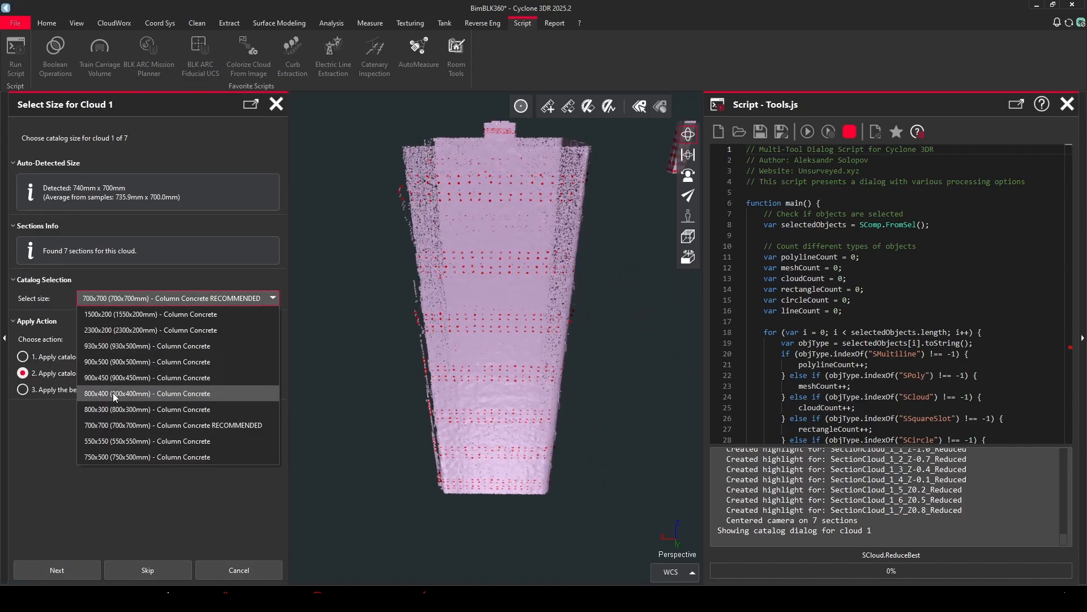
left_click(111, 425)
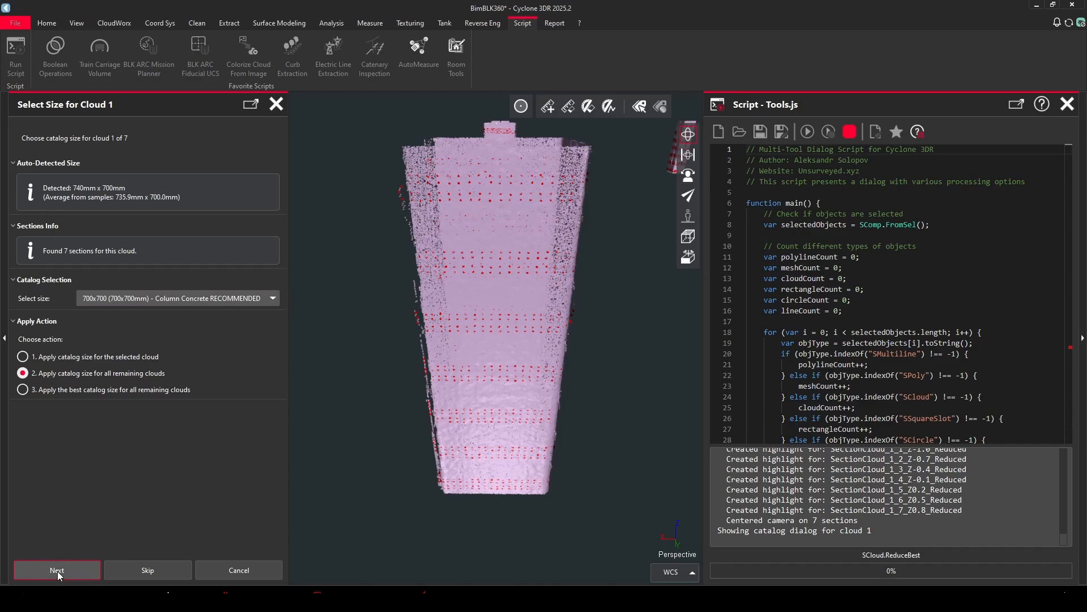
left_click(57, 571)
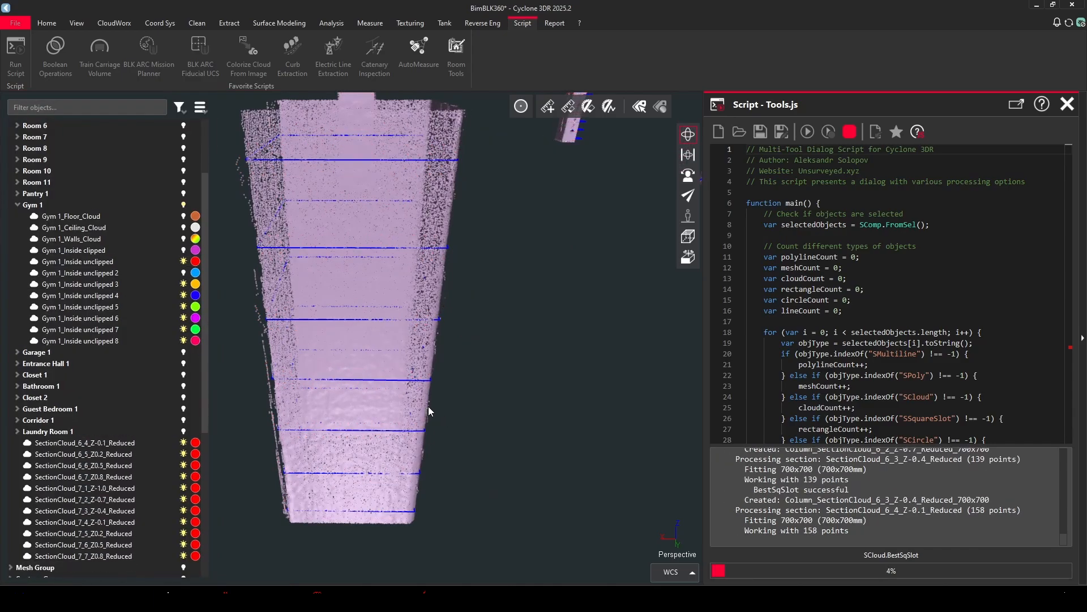
left_click(359, 385)
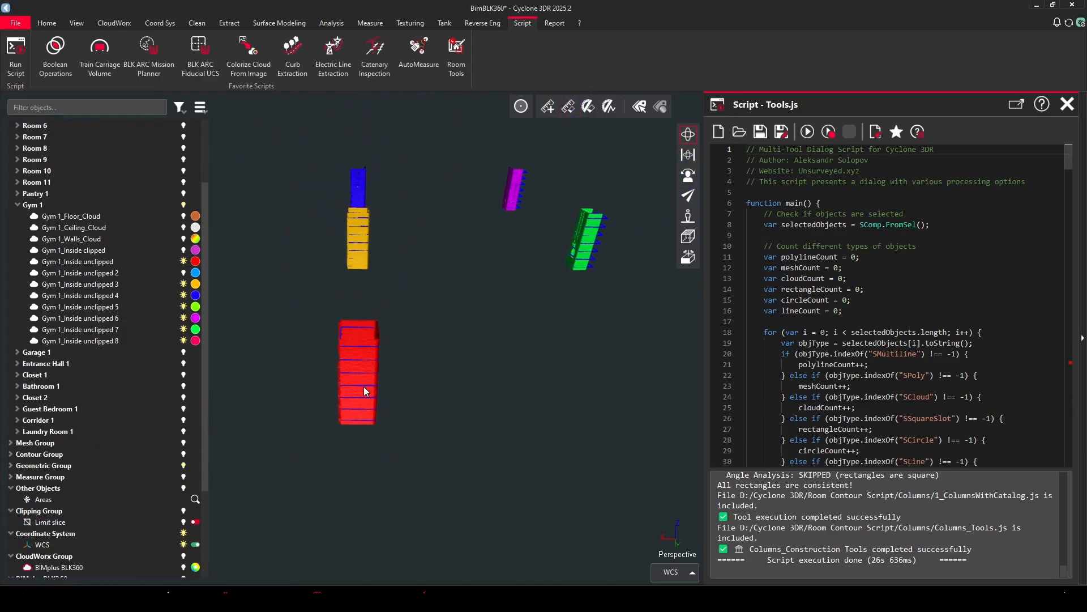
Examine from above how the fitted rectangles align with each other and with the dark red column cloud.
scroll(363, 386, "down", 3)
right_click_drag(535, 368, 374, 330)
scroll(416, 331, "up", 8)
left_click_drag(413, 326, 569, 391)
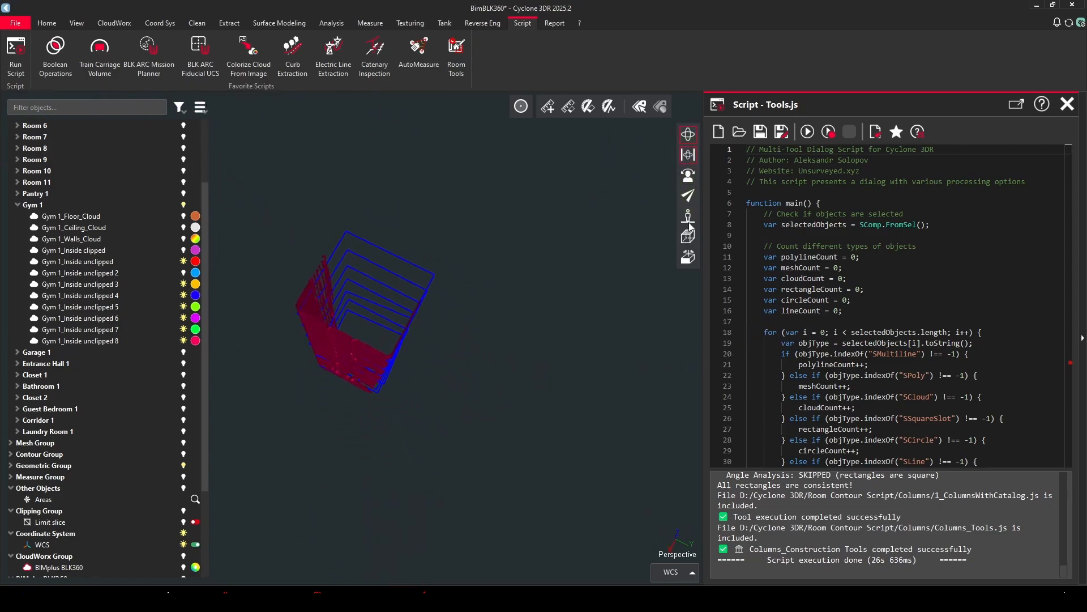
left_click(689, 236)
scroll(263, 311, "up", 5)
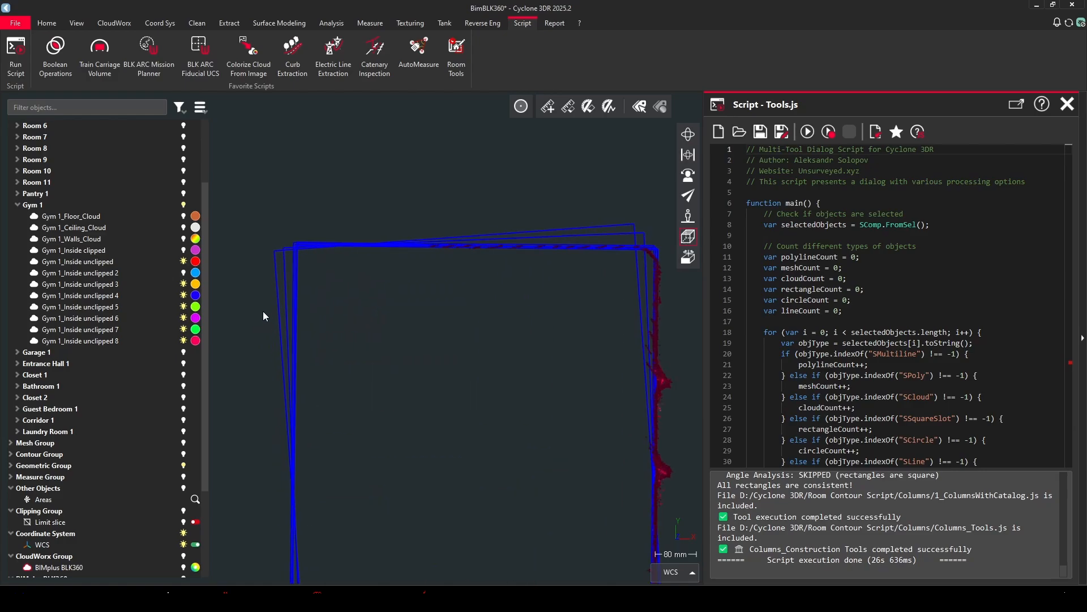
scroll(263, 311, "up", 1)
scroll(291, 221, "up", 3)
scroll(283, 256, "down", 6)
scroll(481, 255, "up", 6)
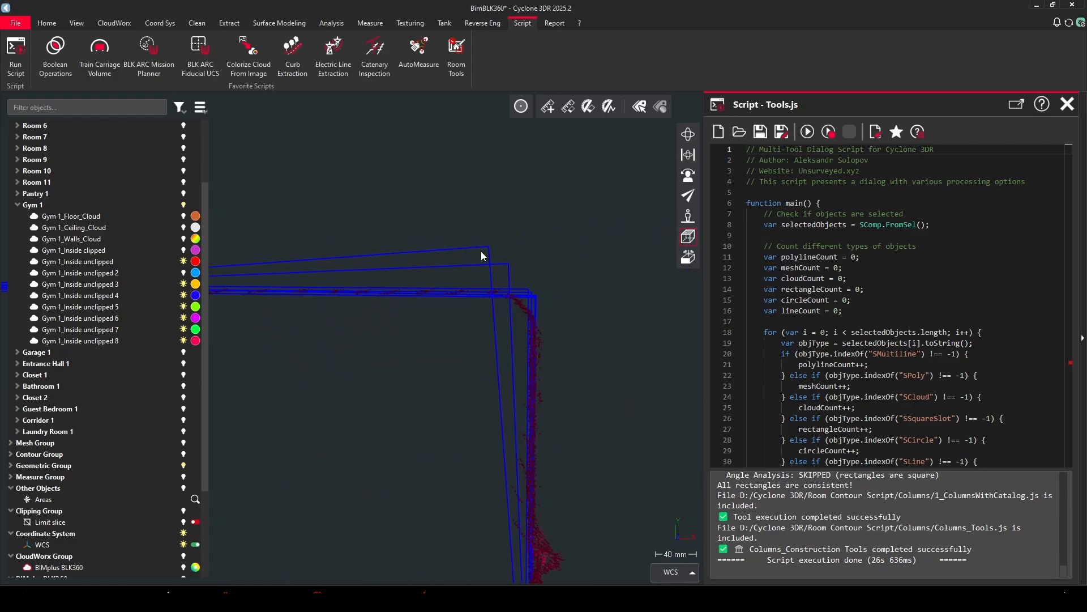
scroll(485, 254, "down", 7)
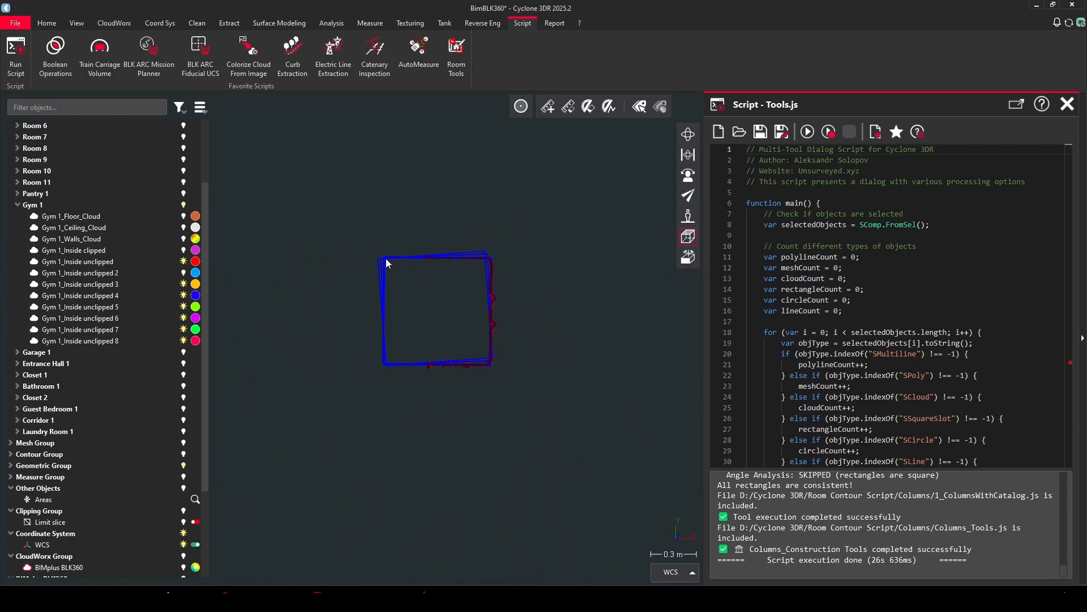
Check the rectangles fitted to the green column cloud from above and those of the other columns in an oblique 3D view.
scroll(397, 258, "down", 4)
scroll(652, 229, "down", 7)
scroll(617, 301, "up", 8)
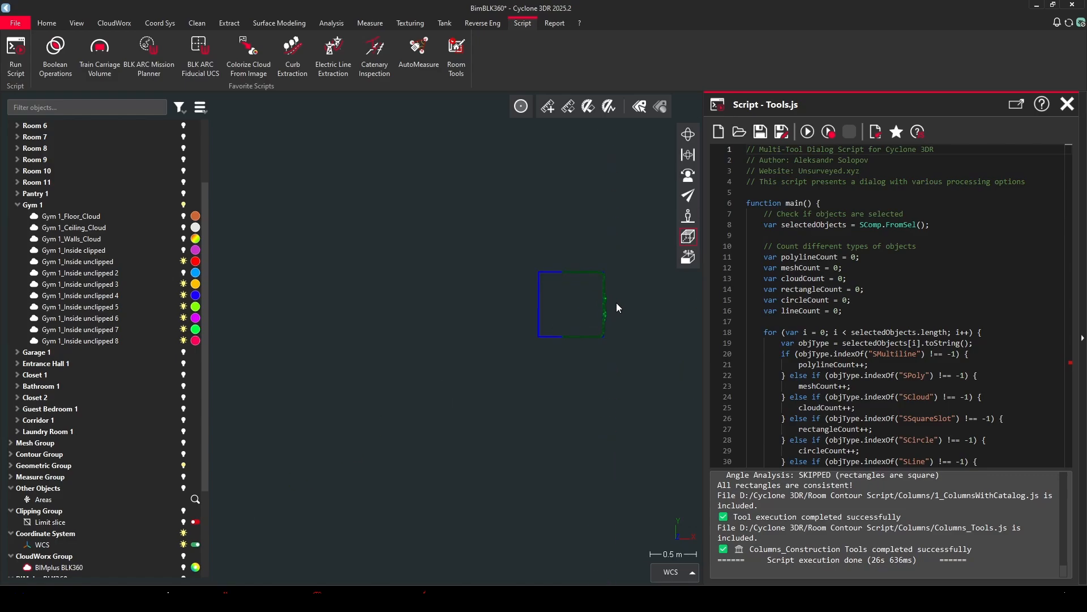
scroll(615, 303, "down", 4)
scroll(522, 300, "down", 5)
left_click(688, 155)
left_click_drag(501, 296, 340, 204)
scroll(338, 202, "up", 4)
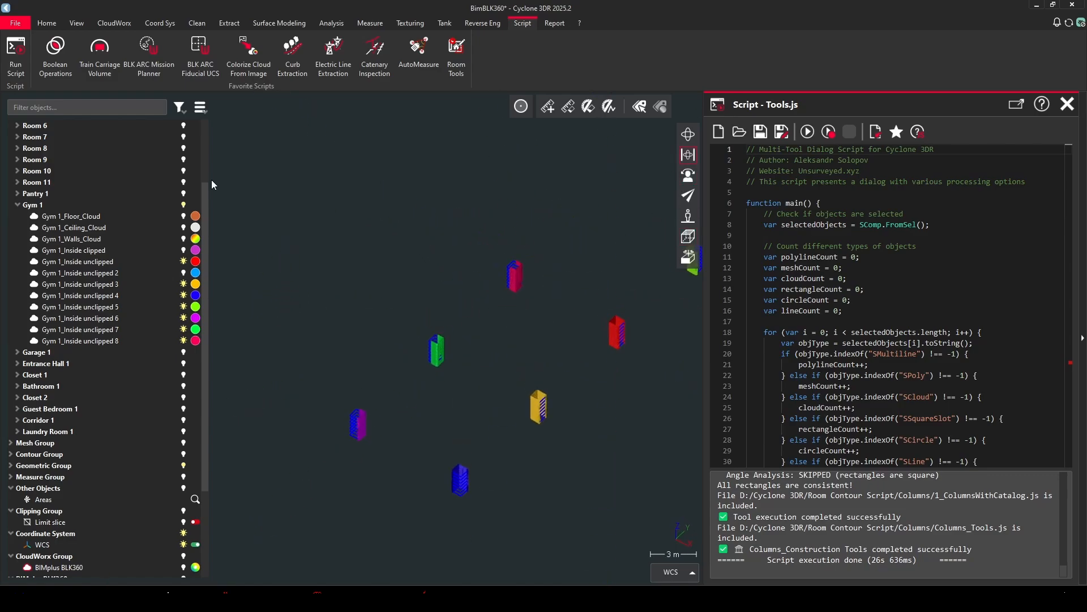
Hide the Gym 1 point clouds and select the fitted rectangles of all seven columns.
right_click(134, 204)
left_click(170, 222)
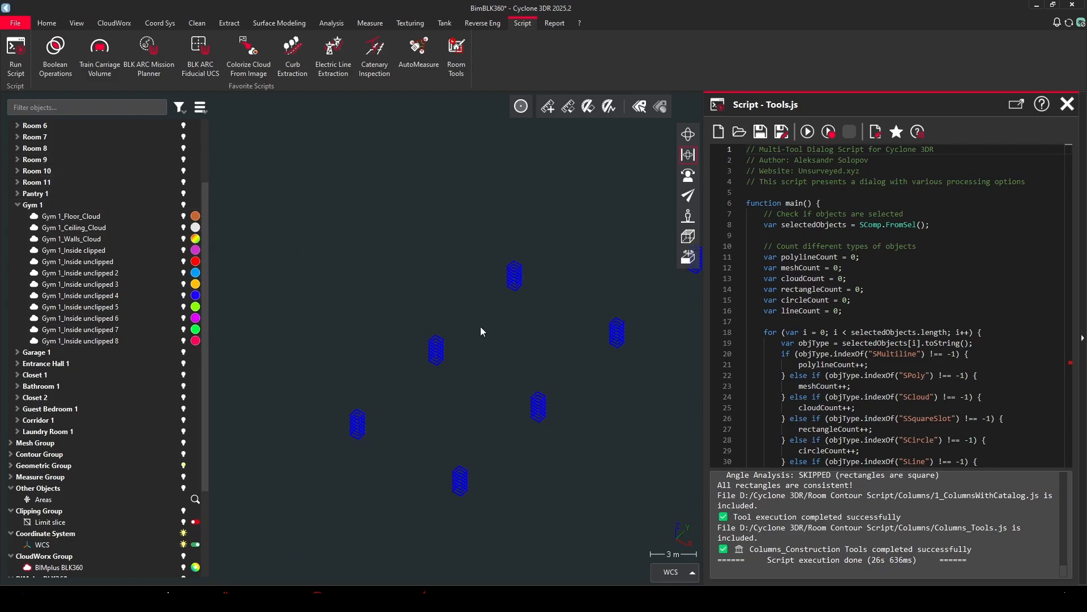
scroll(522, 318, "down", 3)
left_click_drag(370, 255, 605, 430)
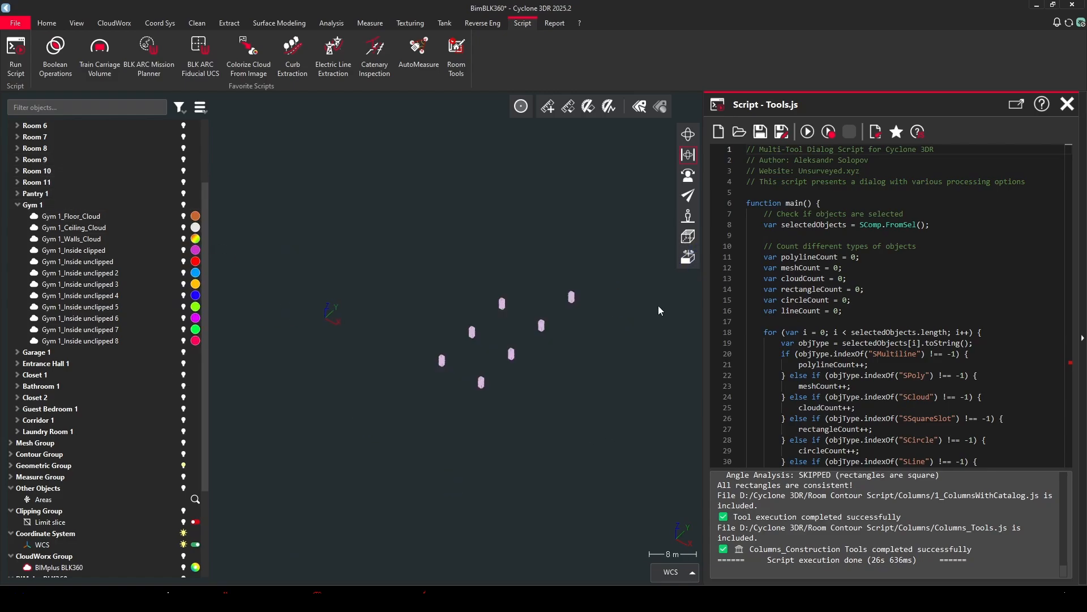
Run the script on the selected rectangles and launch Optimize Columns from Columns_Construction Tools.
left_click(807, 131)
left_click(23, 355)
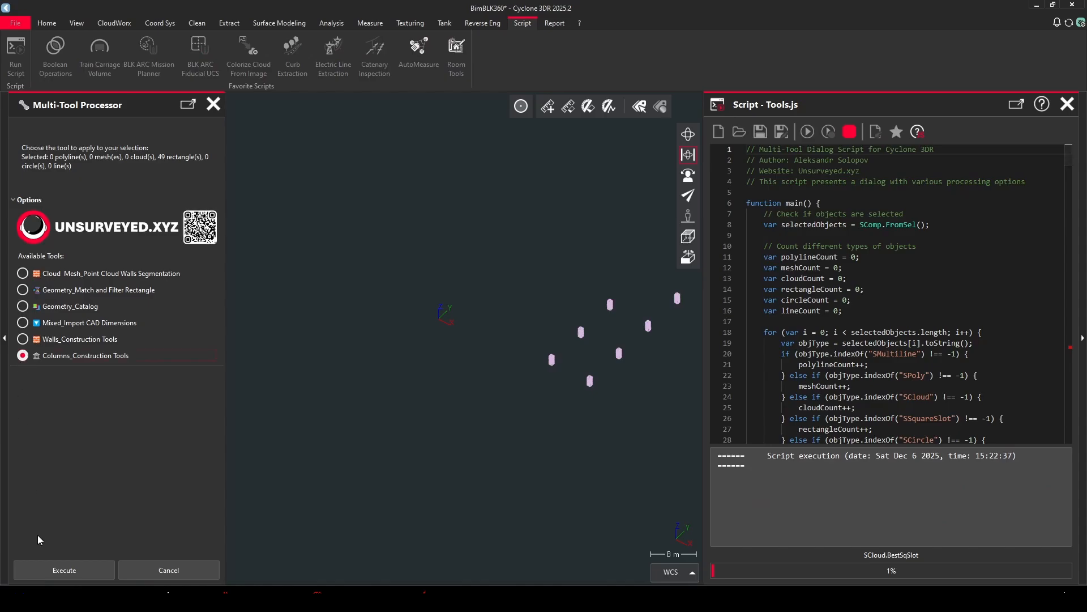
left_click(57, 568)
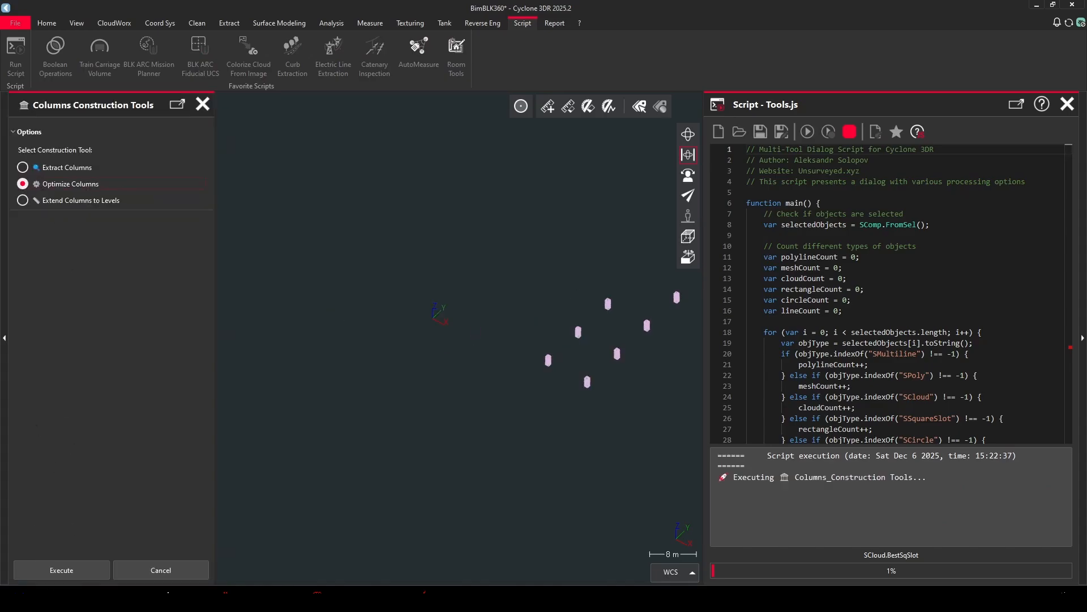
left_click(64, 573)
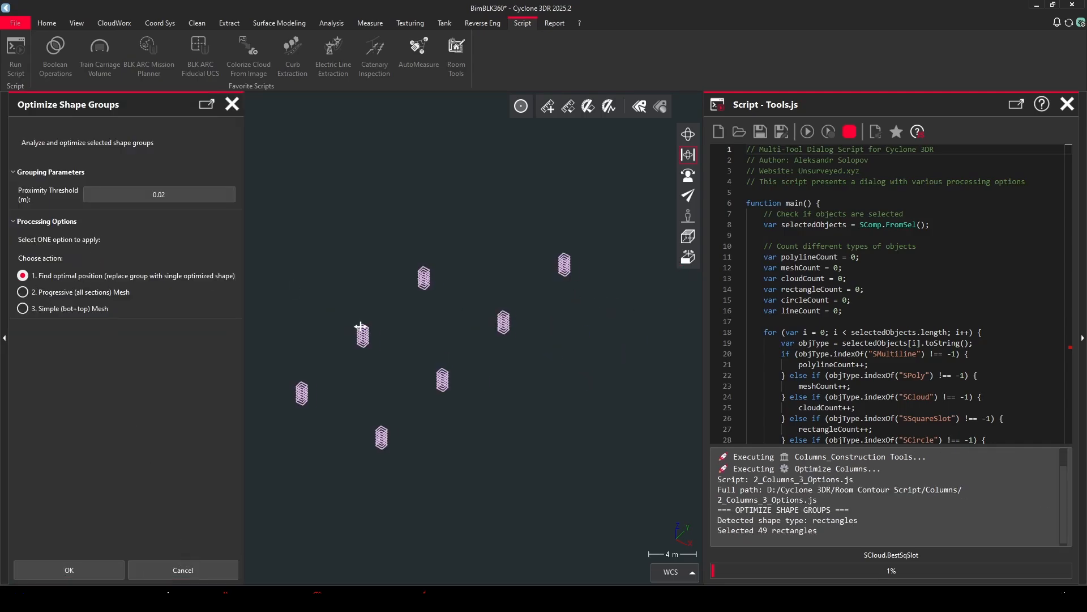
Replace each rectangle group with a single optimized shape using Find optimal position and a 0.02 m proximity threshold.
middle_click_drag(361, 326, 377, 331)
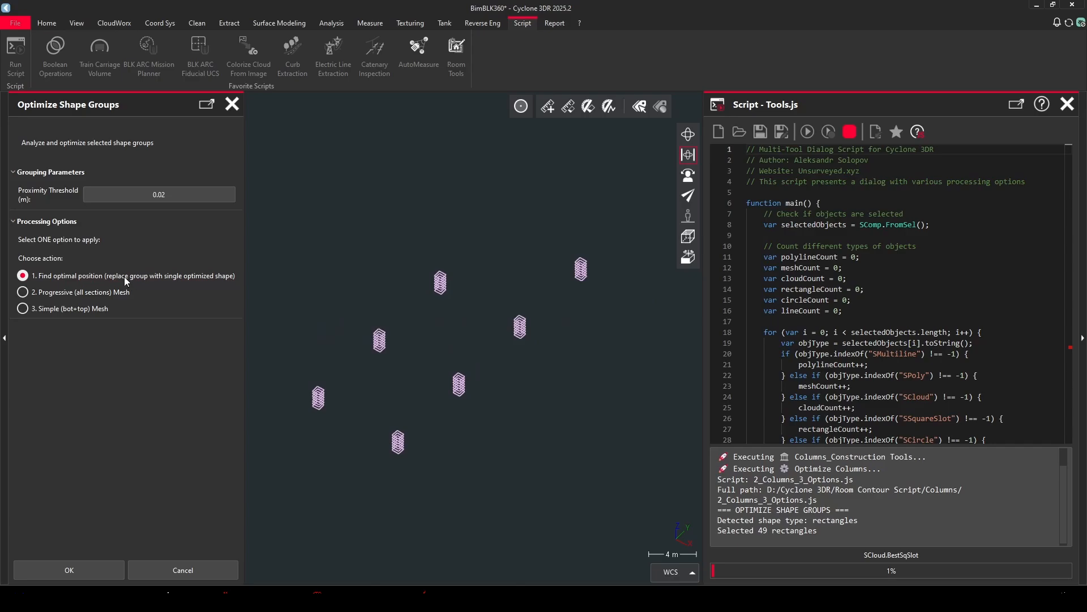
scroll(342, 422, "up", 1)
scroll(282, 436, "up", 1)
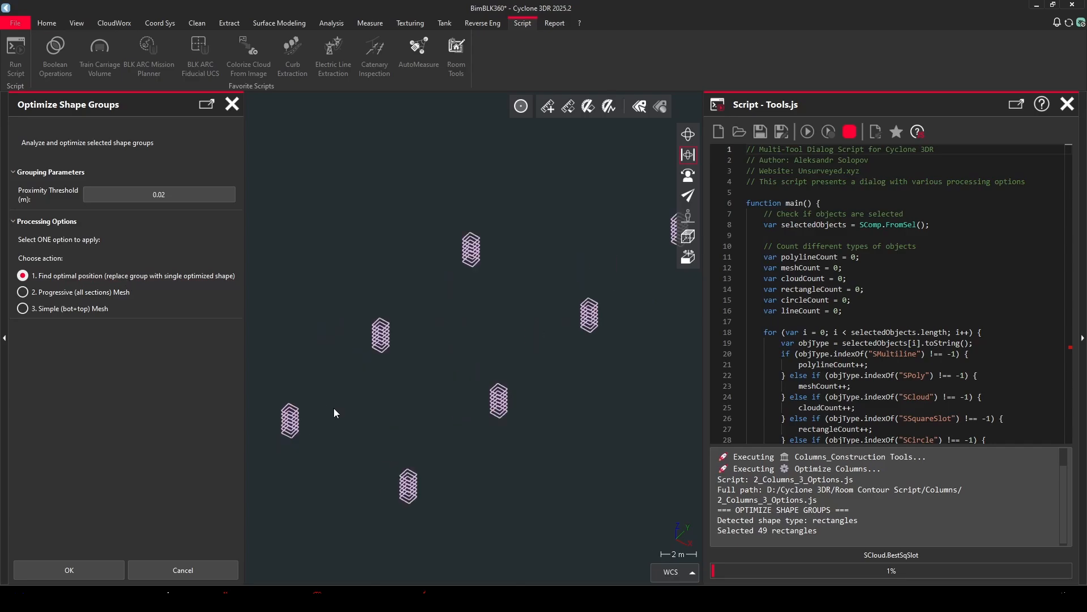
middle_click_drag(466, 357, 397, 385)
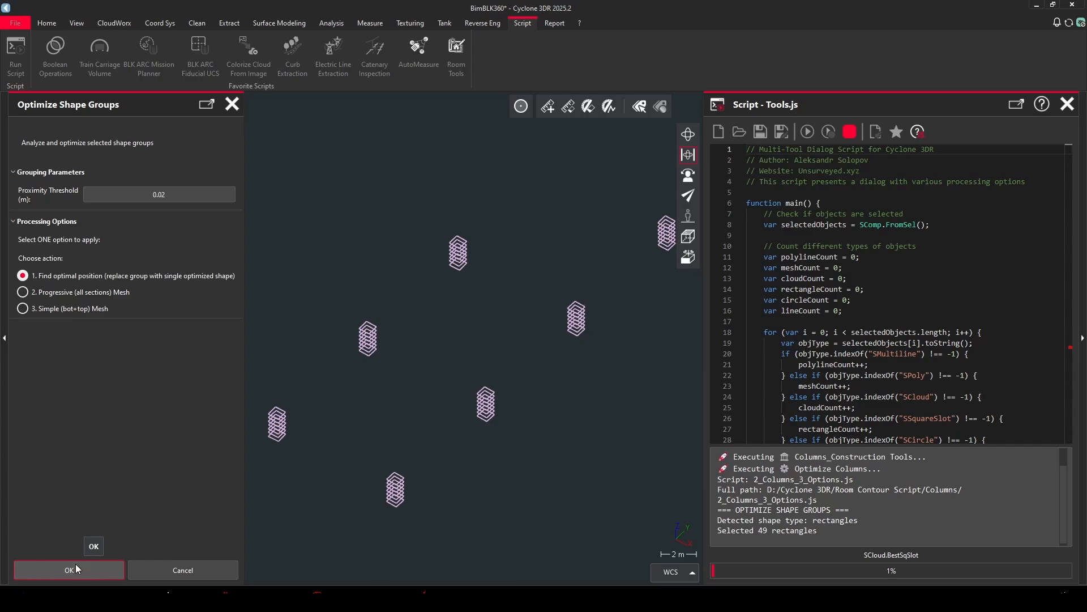
left_click(76, 564)
left_click(349, 388)
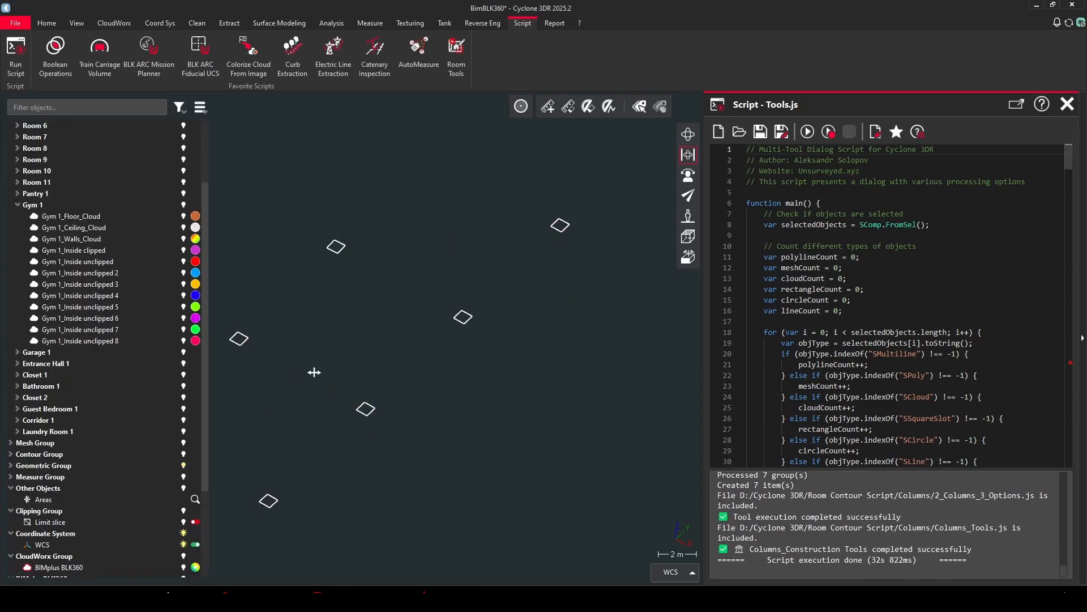
left_click_drag(313, 372, 419, 379)
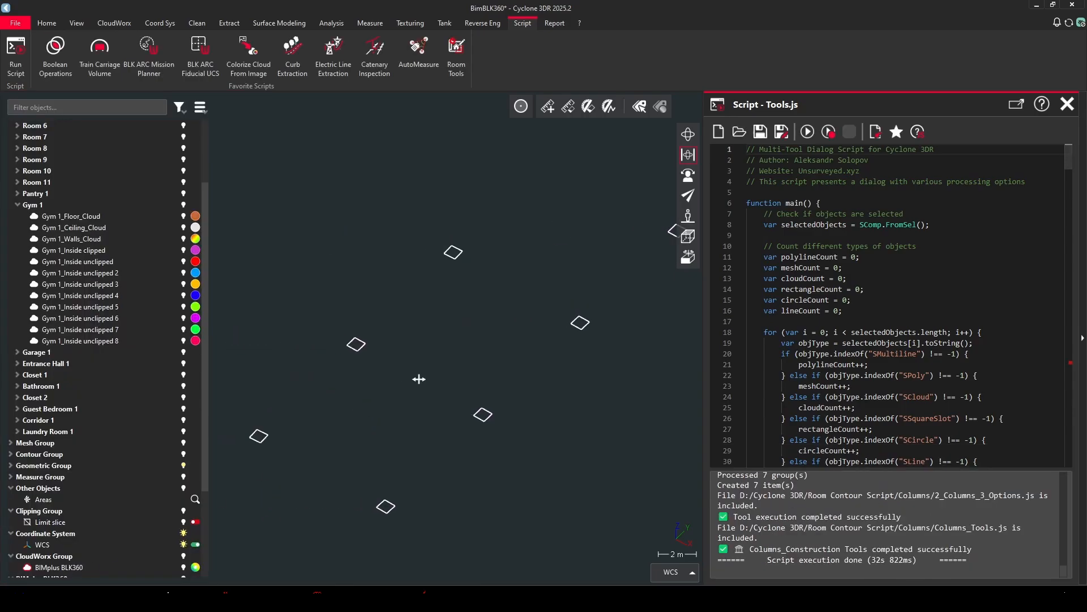
left_click(688, 239)
middle_click_drag(537, 272, 533, 289)
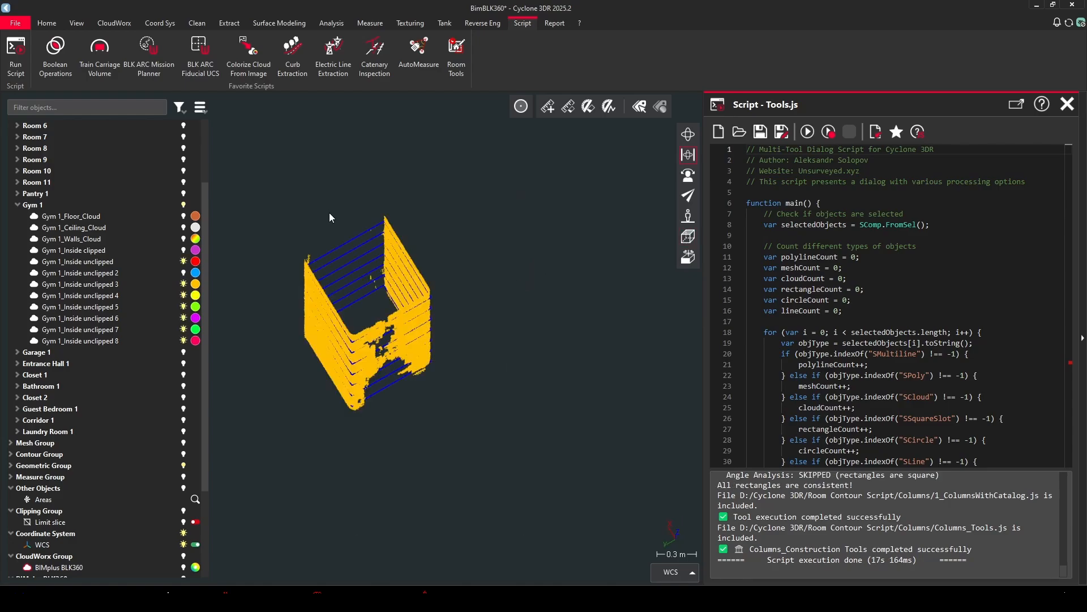
Select the orange column's section rectangles and build a Progressive (all sections) Mesh from them with Optimize Columns, threshold 0.02 m.
left_click_drag(328, 212, 347, 190)
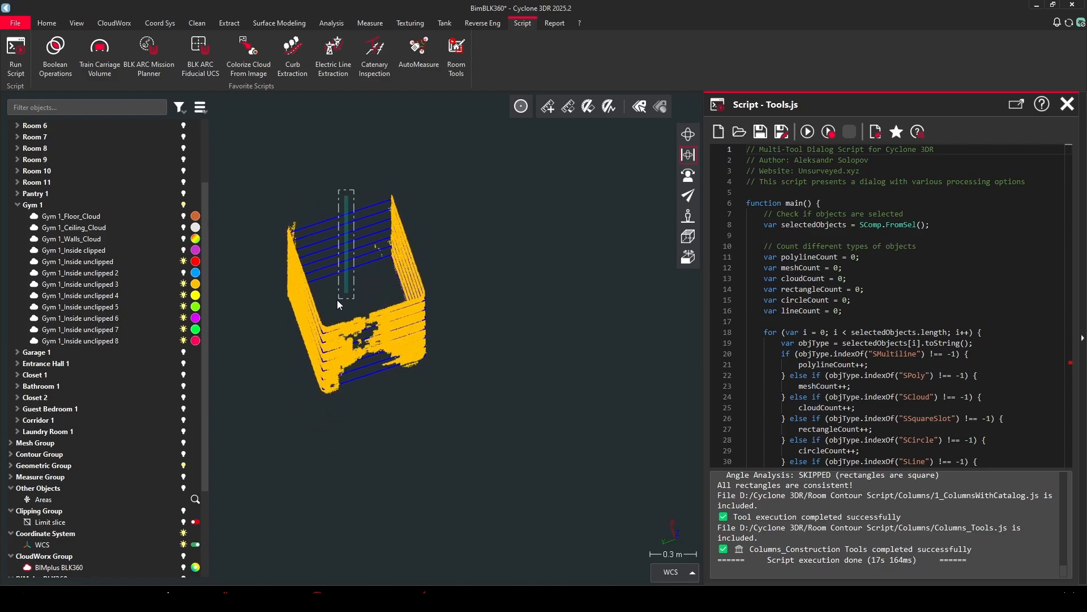
left_click(807, 131)
left_click(26, 356)
left_click(67, 571)
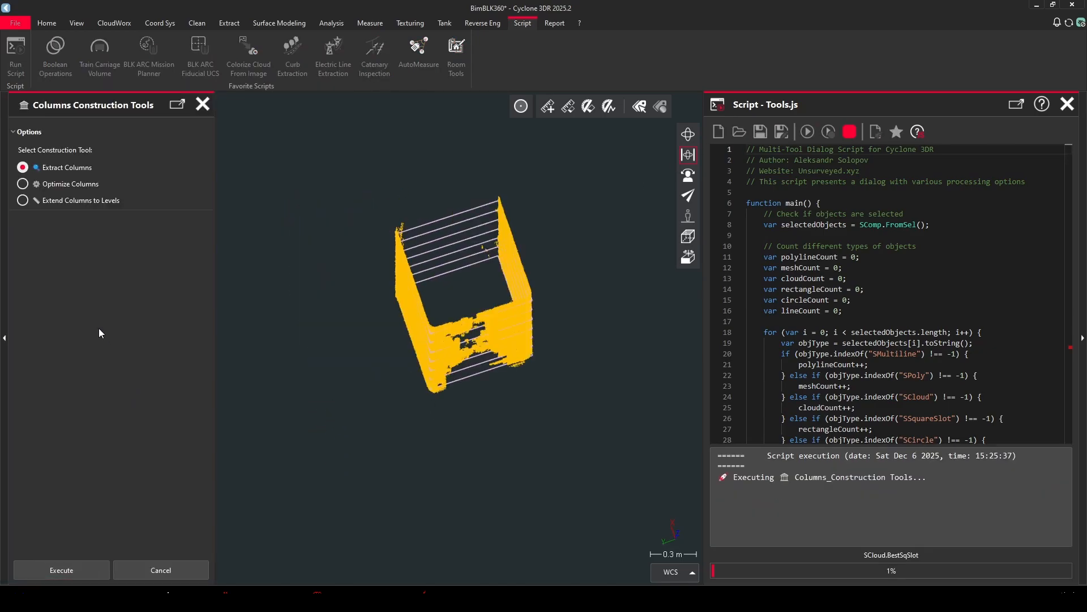
left_click(61, 568)
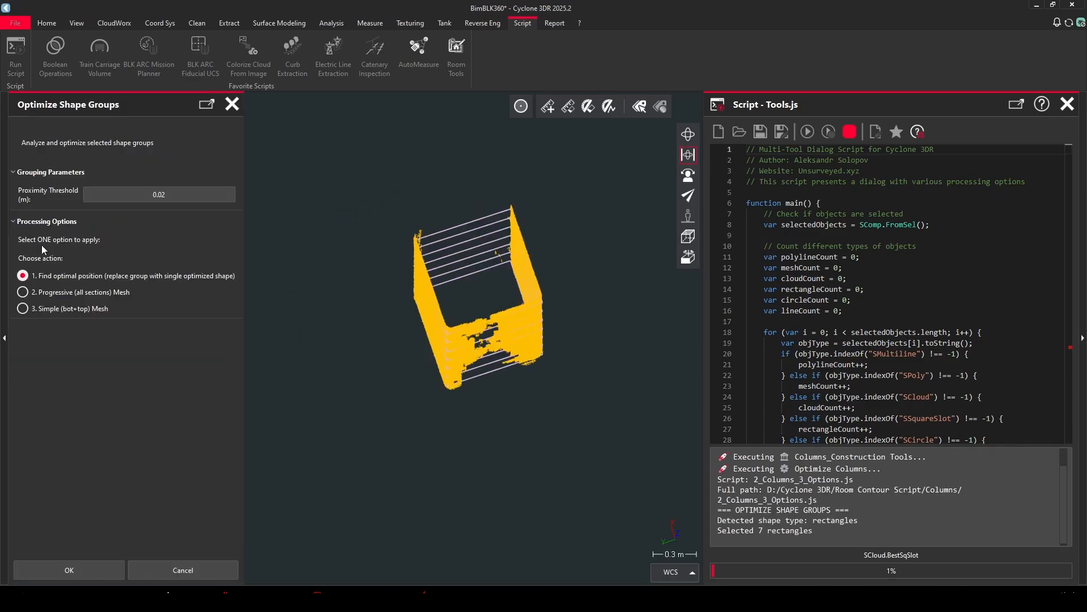
left_click(94, 561)
left_click(346, 381)
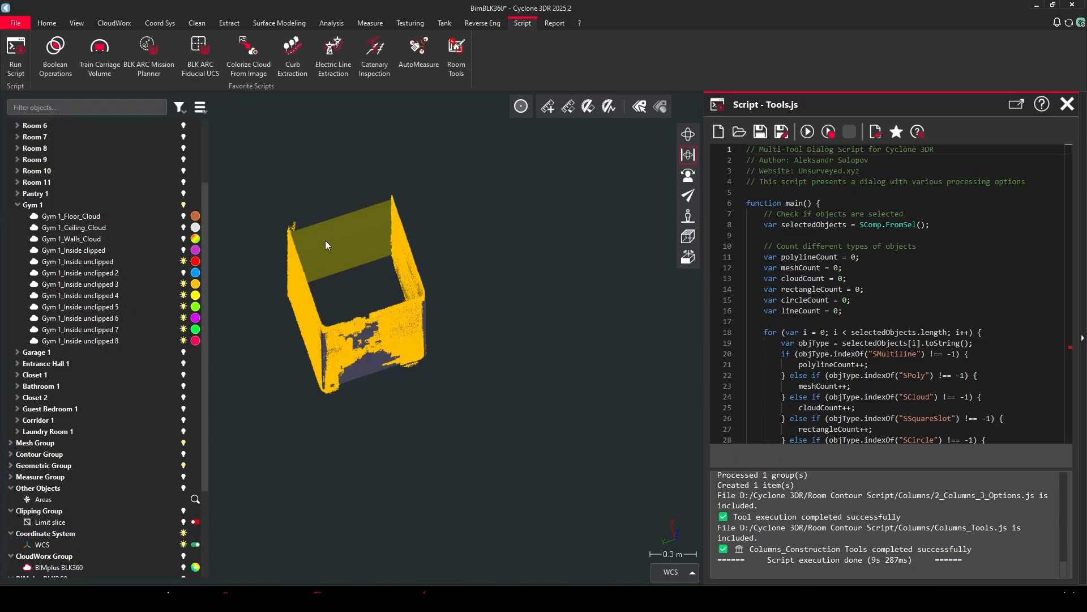
Change the display of the orange column's new mesh so its triangle edges are shown.
right_click(325, 244)
mouse_move(371, 353)
left_click(456, 381)
scroll(333, 255, "up", 2)
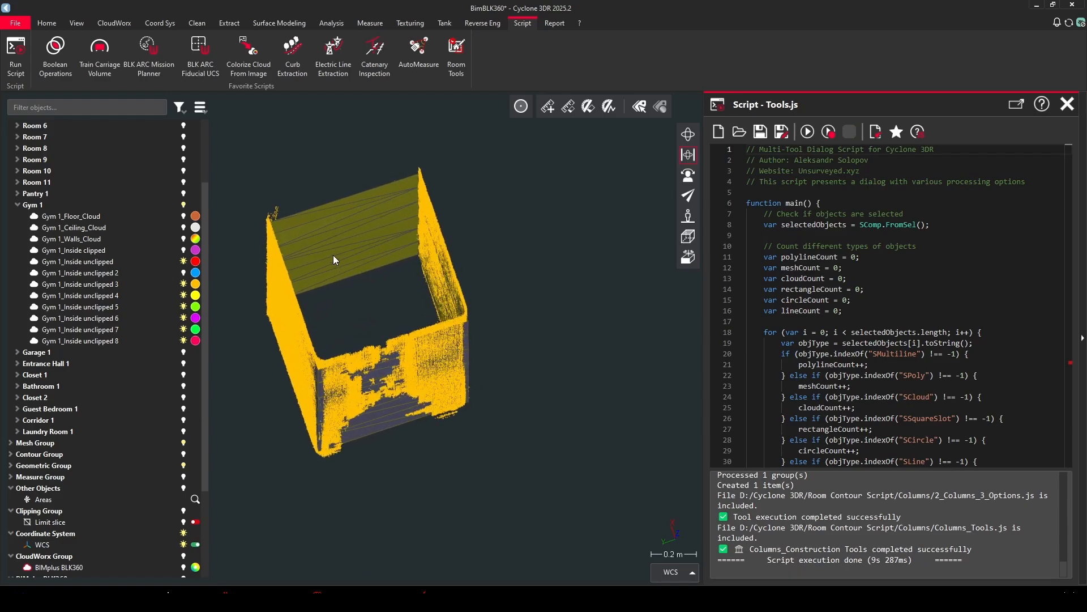
Examine how closely the progressive mesh follows the orange column's point cloud from several sides.
scroll(336, 255, "up", 4)
left_click_drag(335, 258, 376, 222)
scroll(376, 222, "down", 6)
scroll(391, 290, "up", 3)
left_click_drag(391, 290, 302, 347)
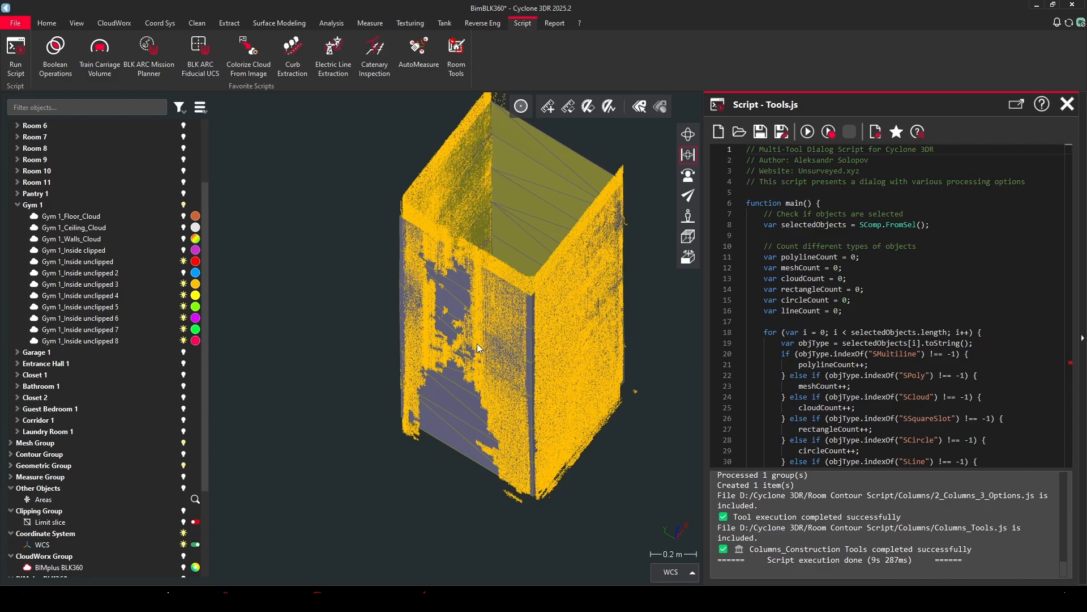
scroll(504, 321, "down", 5)
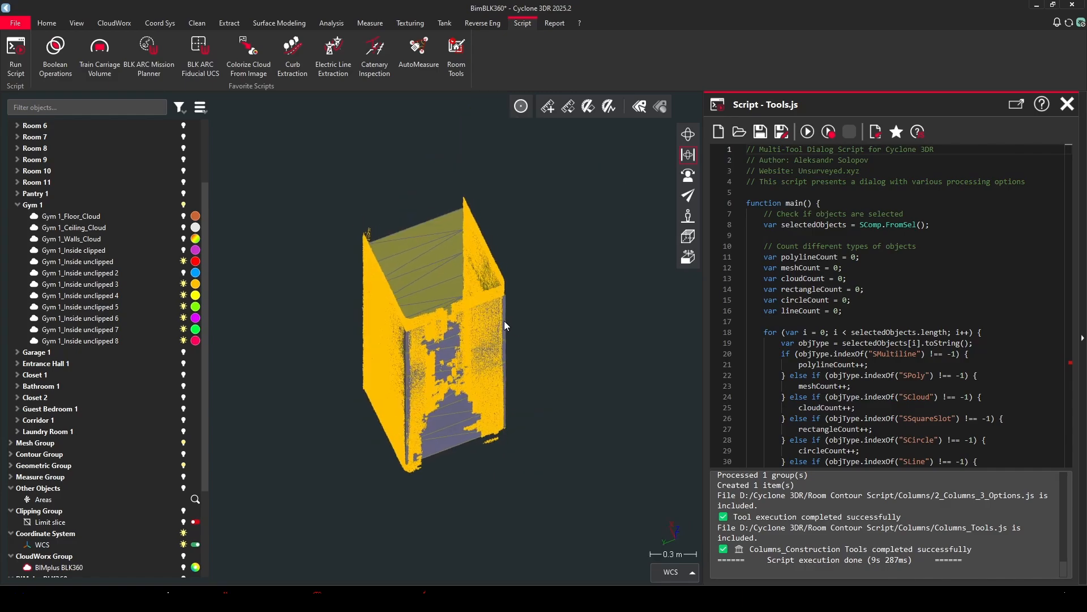
scroll(504, 321, "down", 3)
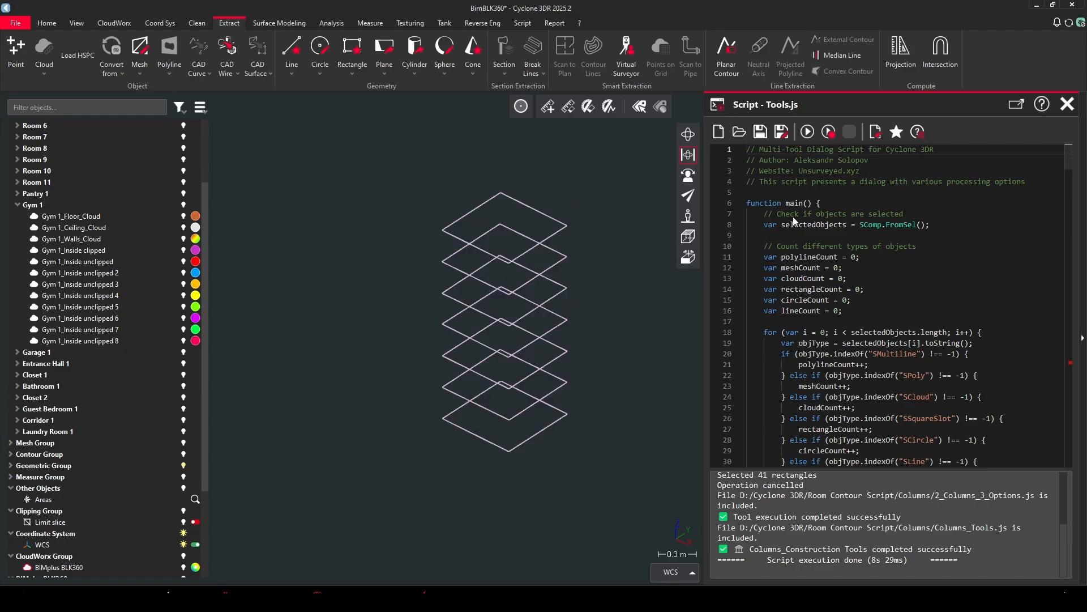
Run Optimize Columns on the seven selected rectangles and create a Simple (bot+top) Mesh with a 0.02 m proximity threshold.
left_click(809, 132)
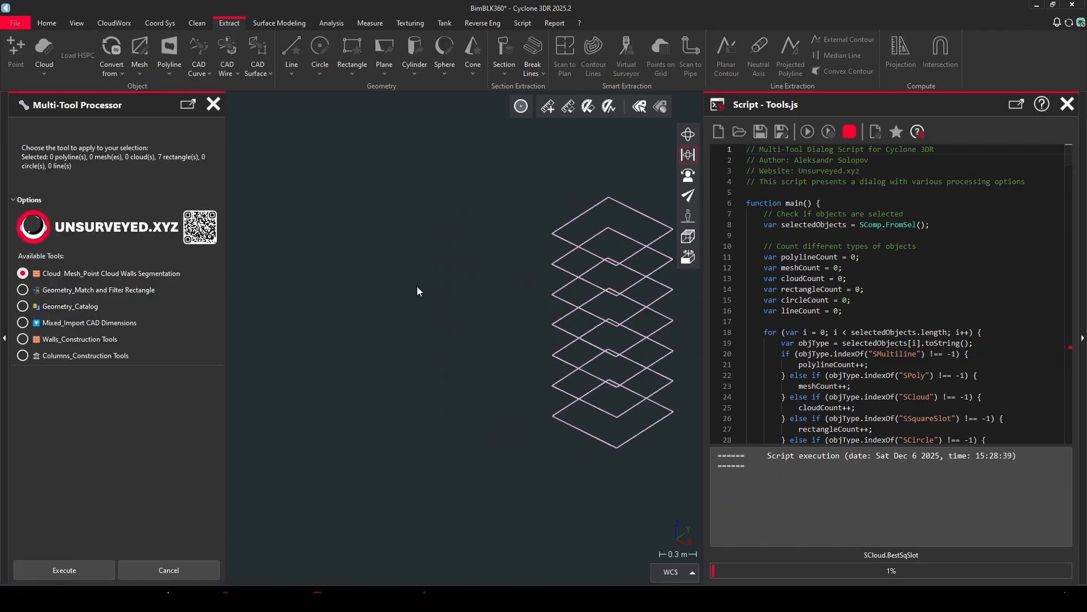
left_click(54, 569)
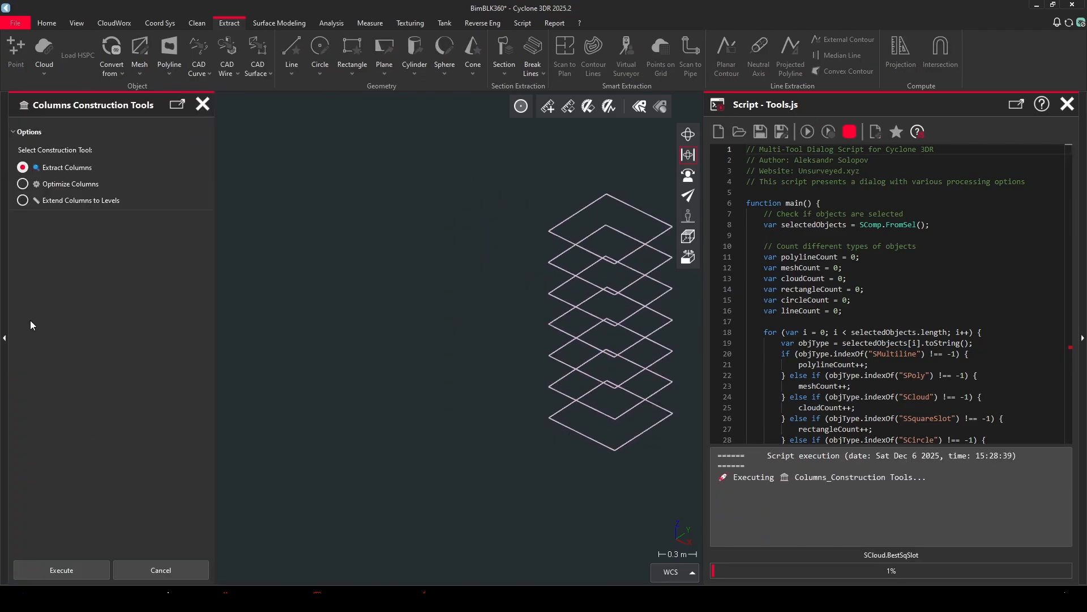
left_click(37, 567)
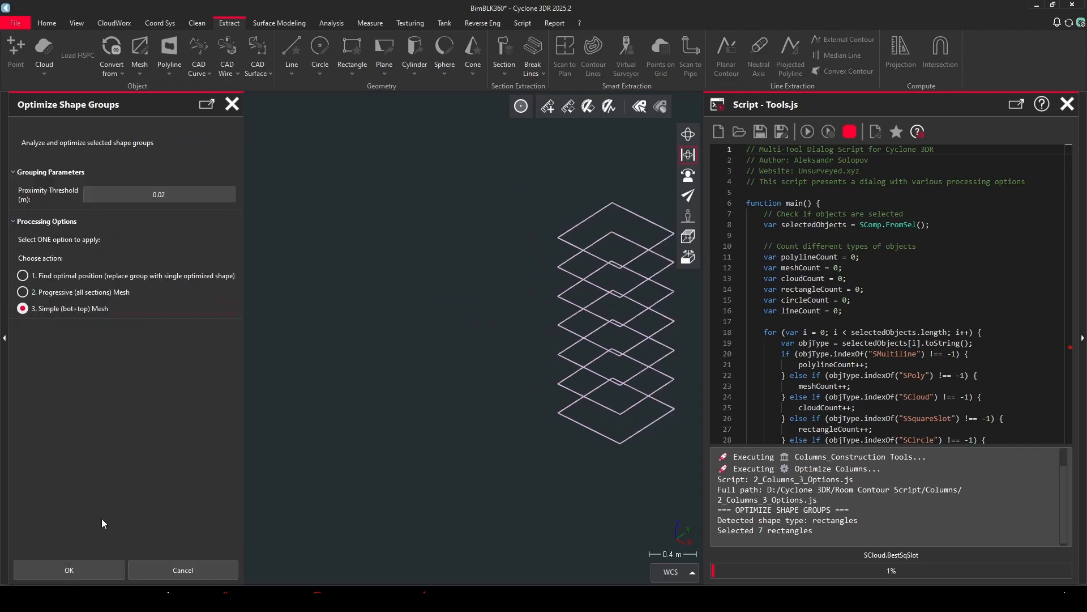
left_click(83, 571)
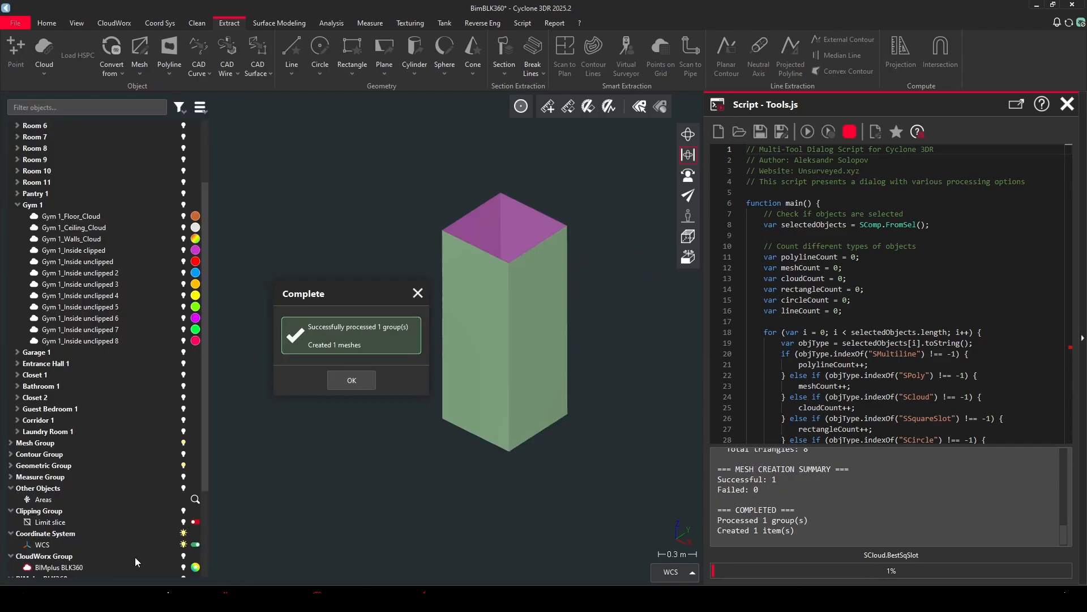
left_click(352, 379)
left_click_drag(491, 290, 501, 437)
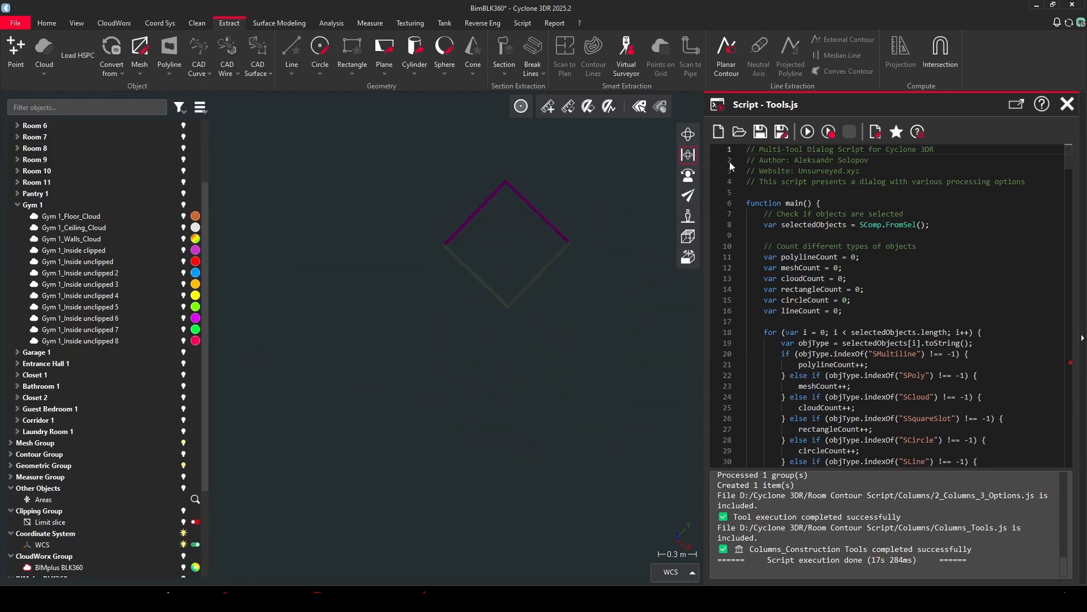
left_click(692, 237)
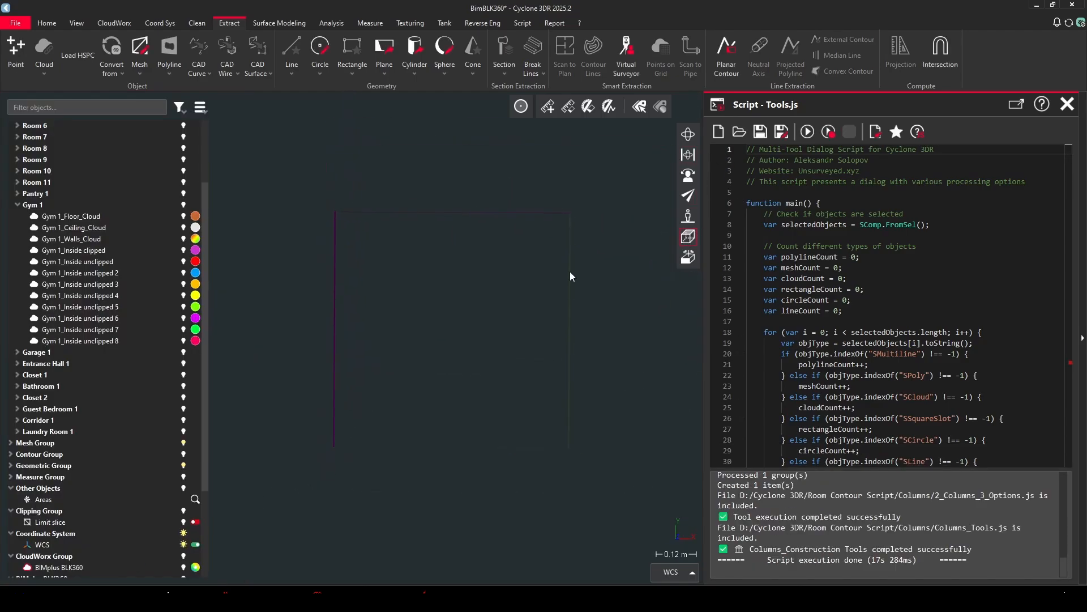
Display the simple column mesh as Smooth + Wire and inspect its triangle edges in perspective.
left_click(690, 139)
left_click_drag(527, 375, 431, 289)
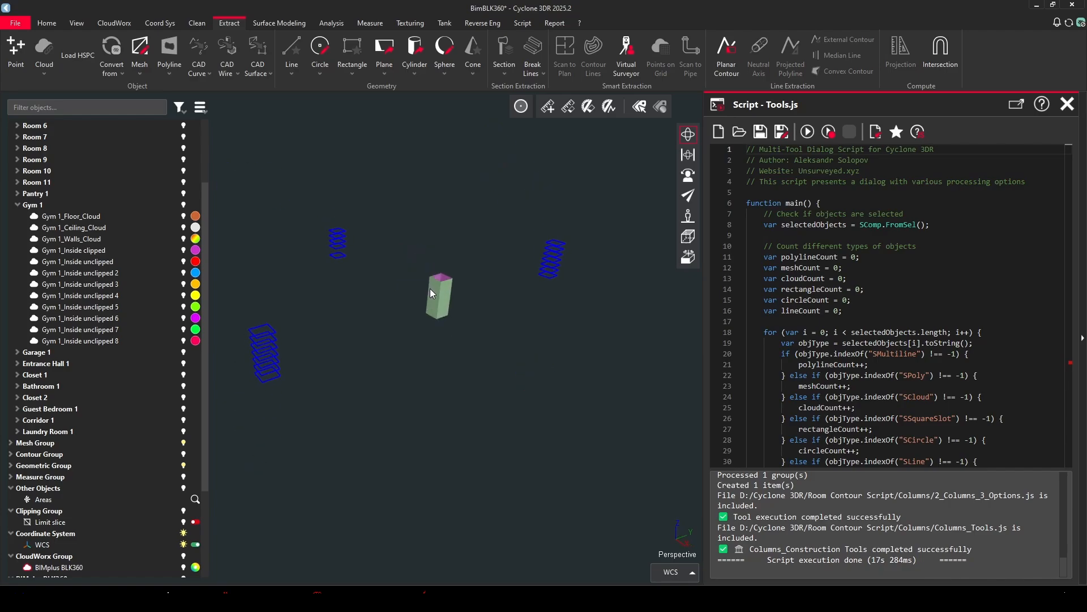
scroll(432, 291, "up", 2)
right_click(437, 295)
mouse_move(488, 497)
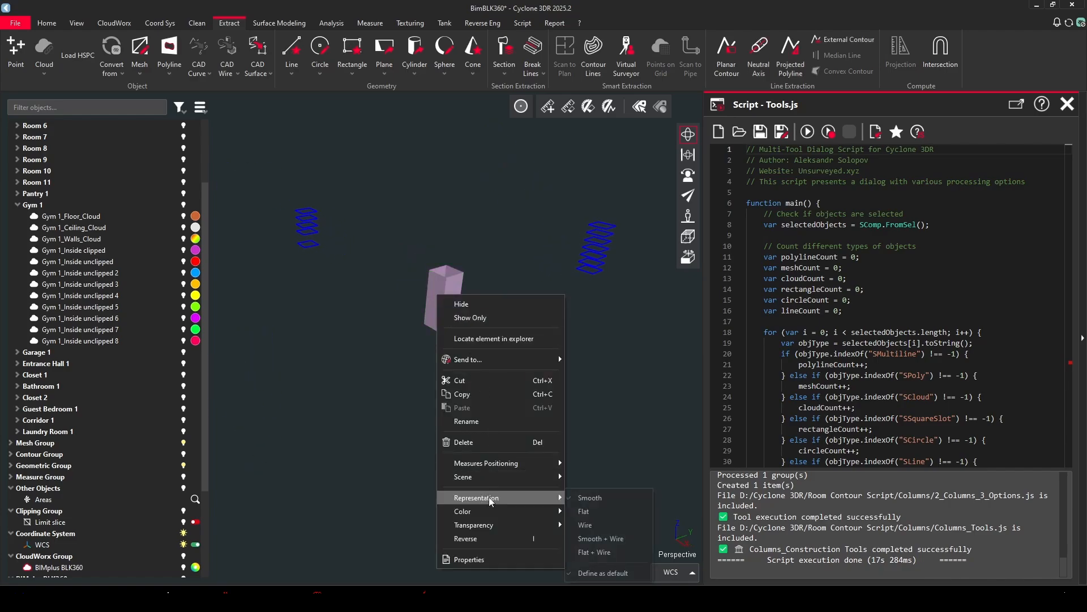
left_click(600, 539)
left_click_drag(685, 314, 473, 306)
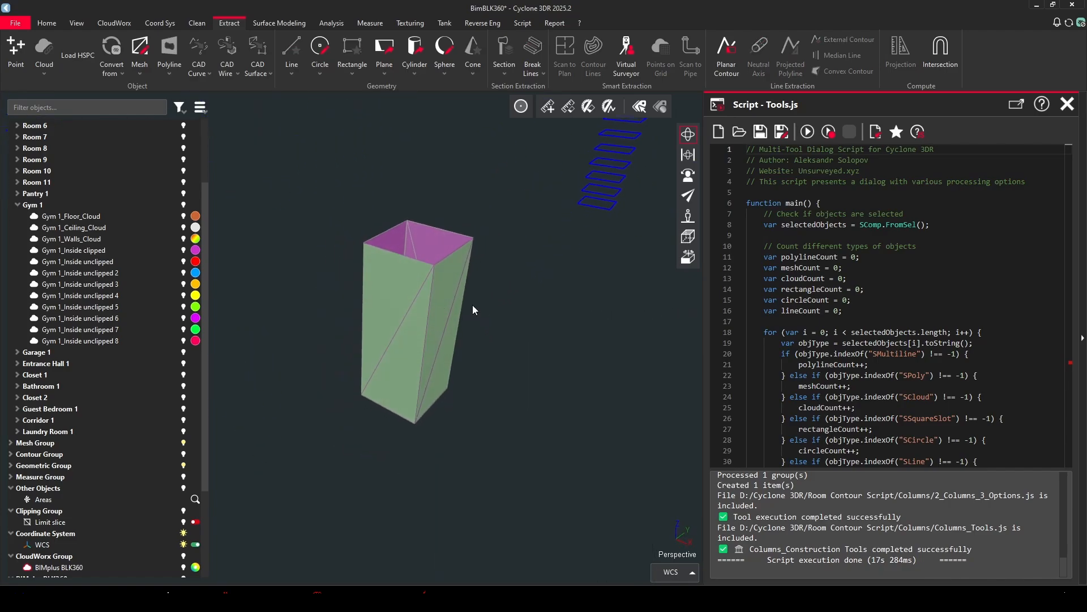
Undo the simple column mesh and its display changes to restore the section rectangles and column point clouds.
left_click(473, 306)
key("ctrl+z")
key("ctrl+z")
scroll(474, 305, "down", 8)
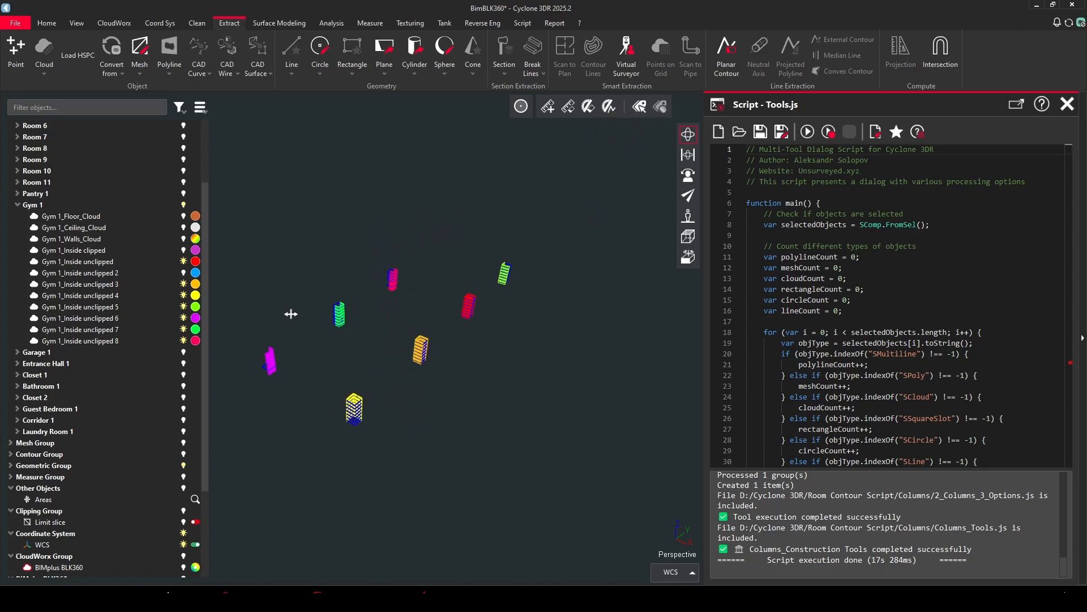
Show the LEVELS group, examine the floor and ceiling planes around the columns, and hide the group again.
middle_click_drag(291, 313, 347, 295)
scroll(179, 484, "down", 4)
left_click(183, 510)
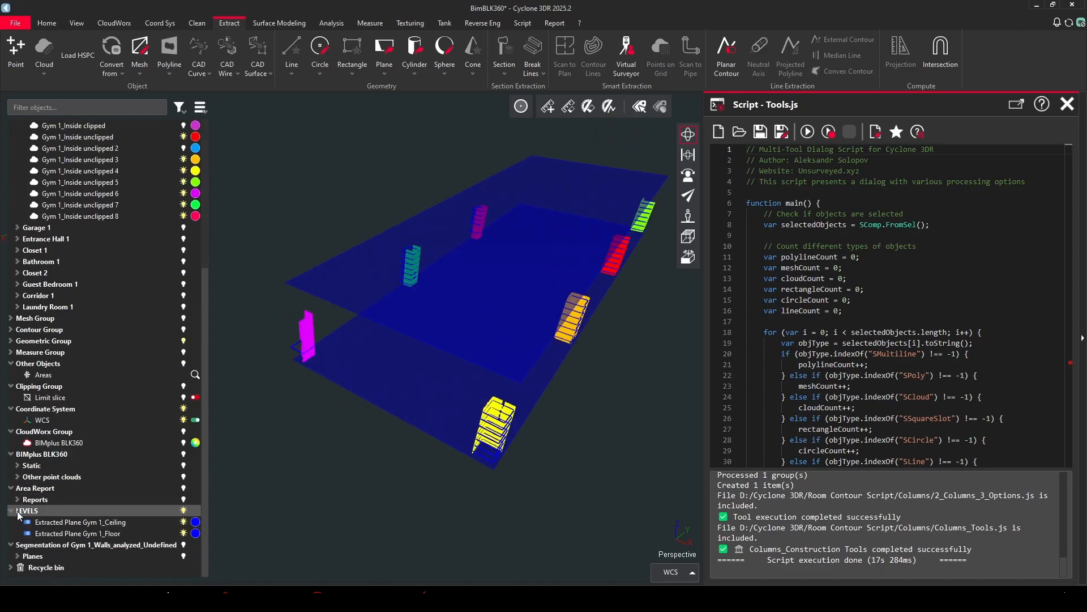
left_click_drag(366, 402, 269, 396)
left_click(25, 511)
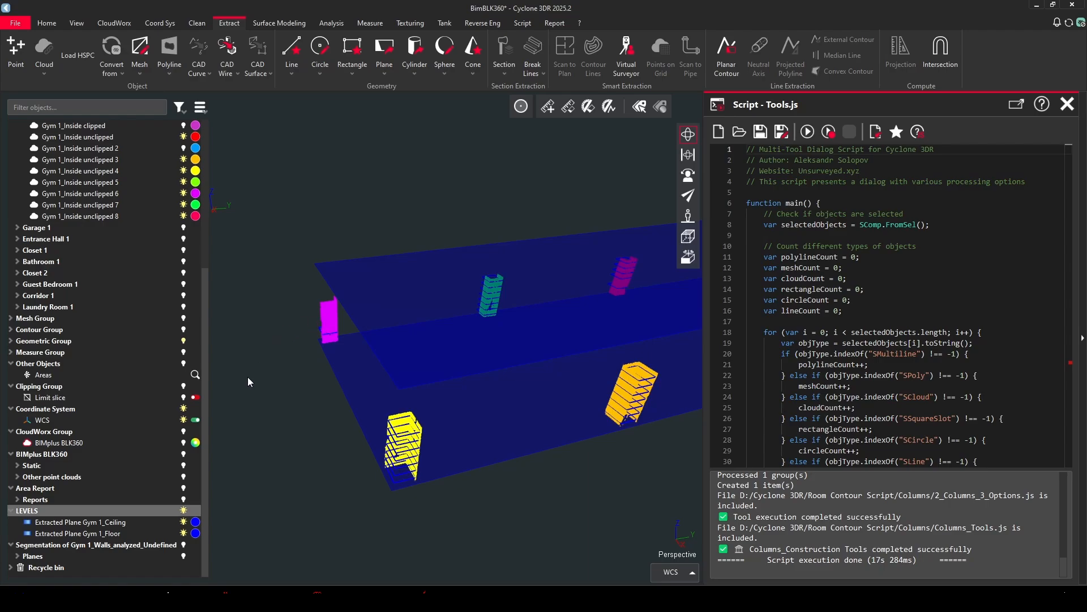
left_click_drag(196, 397, 248, 391)
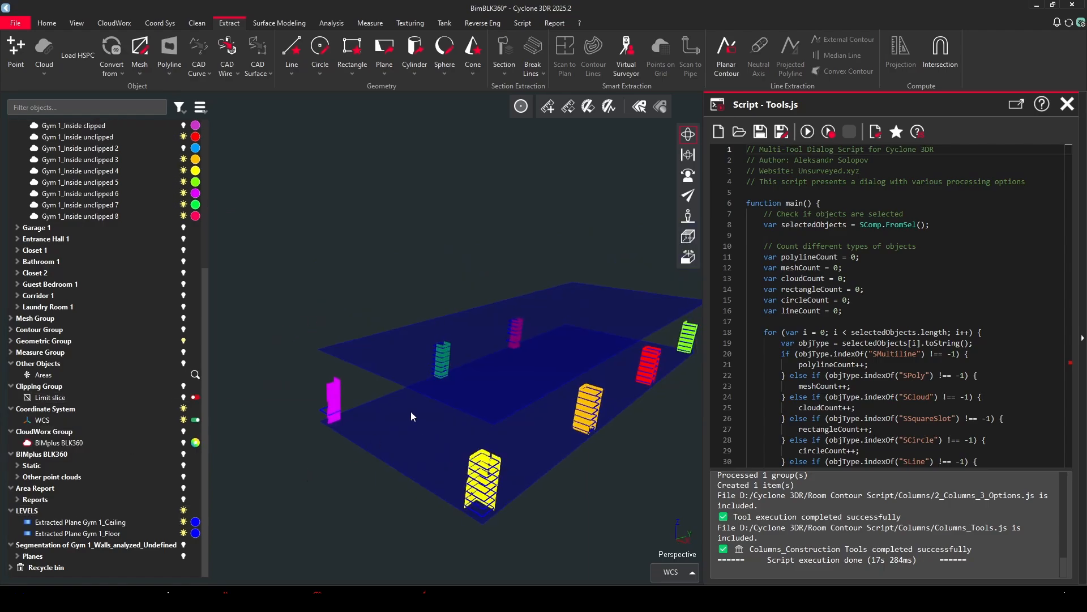
left_click(183, 510)
Hide the Gym 1 point clouds so only the columns' section rectangles are displayed.
left_click(79, 150)
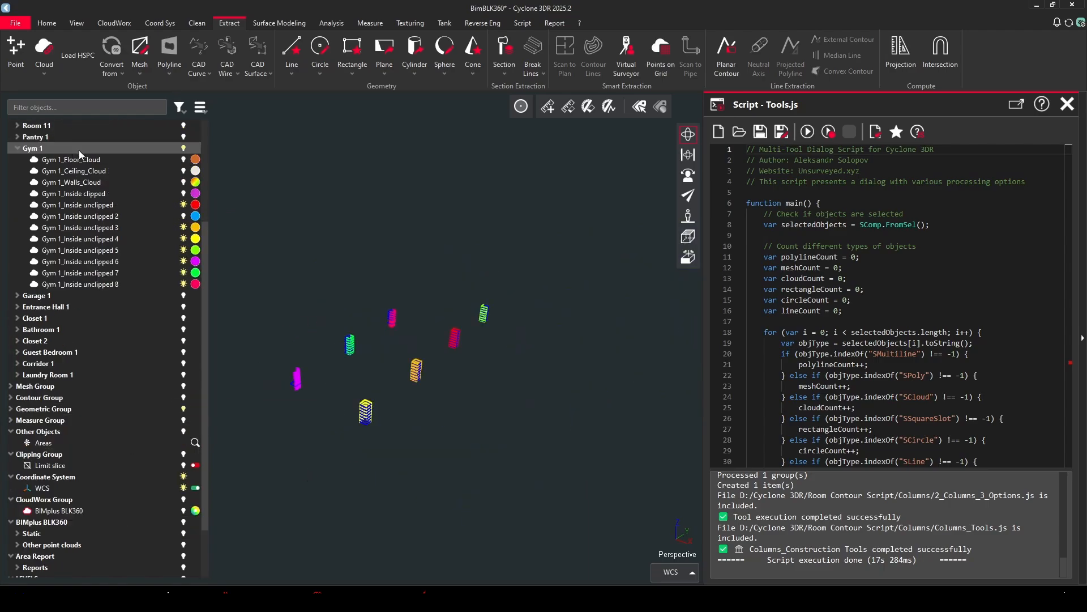
right_click(79, 151)
left_click(92, 170)
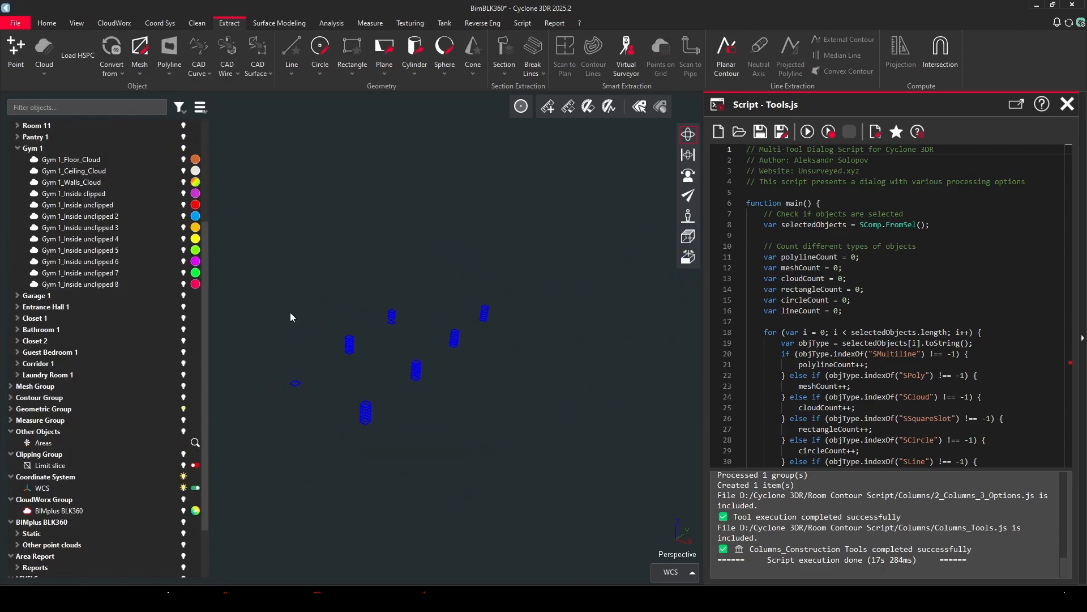
Select all column rectangles and run Optimize Columns with Find optimal position and a 0.02 m proximity threshold.
left_click_drag(233, 521, 626, 253, "ctrl")
left_click(808, 131)
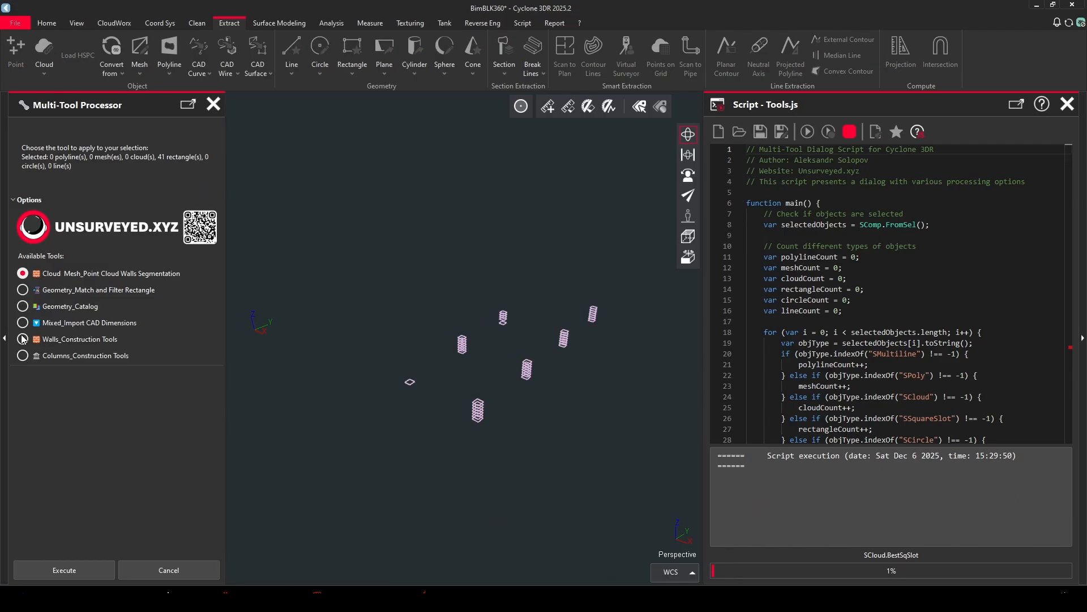
left_click(23, 355)
left_click(68, 575)
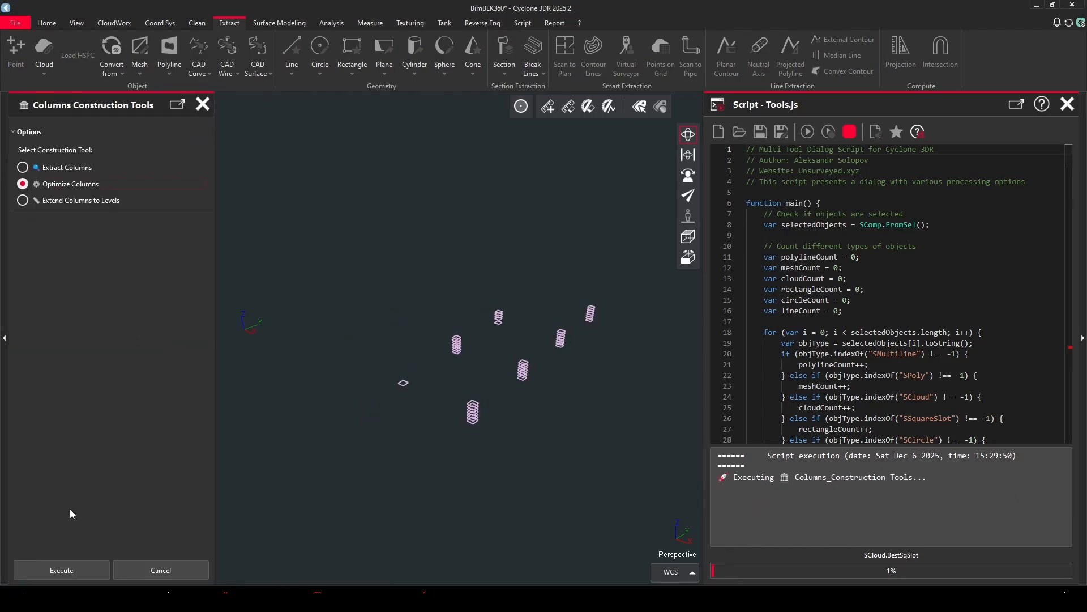
left_click(62, 570)
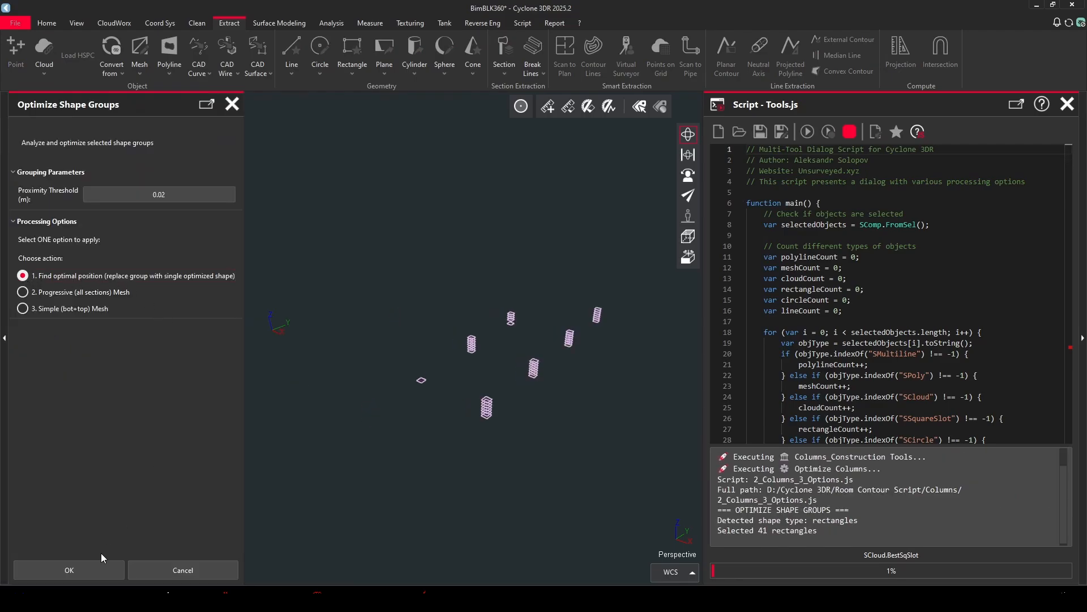
left_click(85, 571)
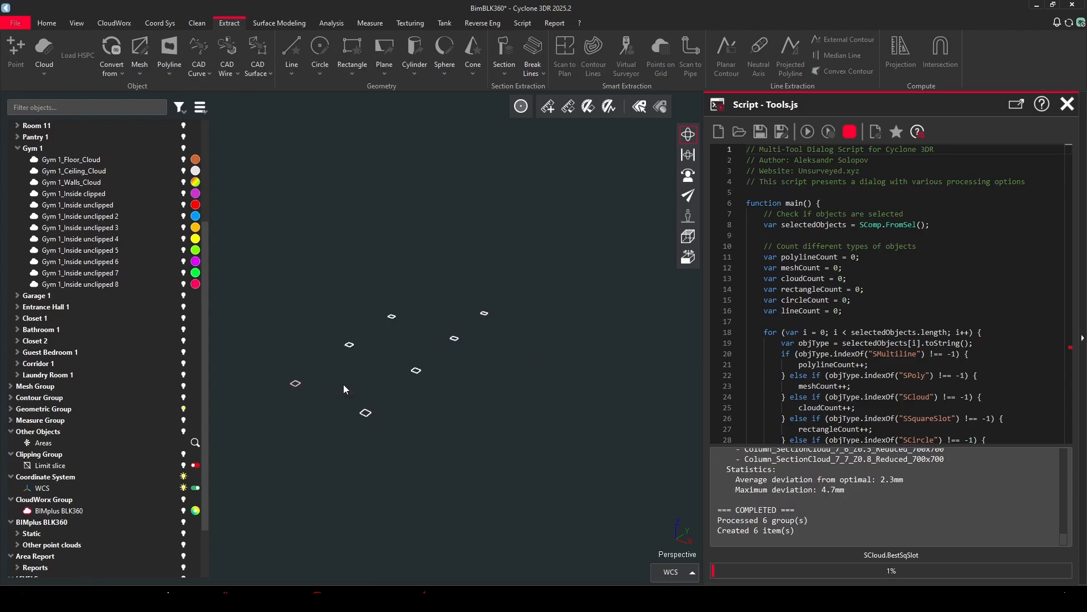
Run Extend Columns to Levels on the seven rectangles using custom levels, from Gym 1_Floor up to Gym 1_Ceiling.
left_click(808, 132)
left_click(61, 573)
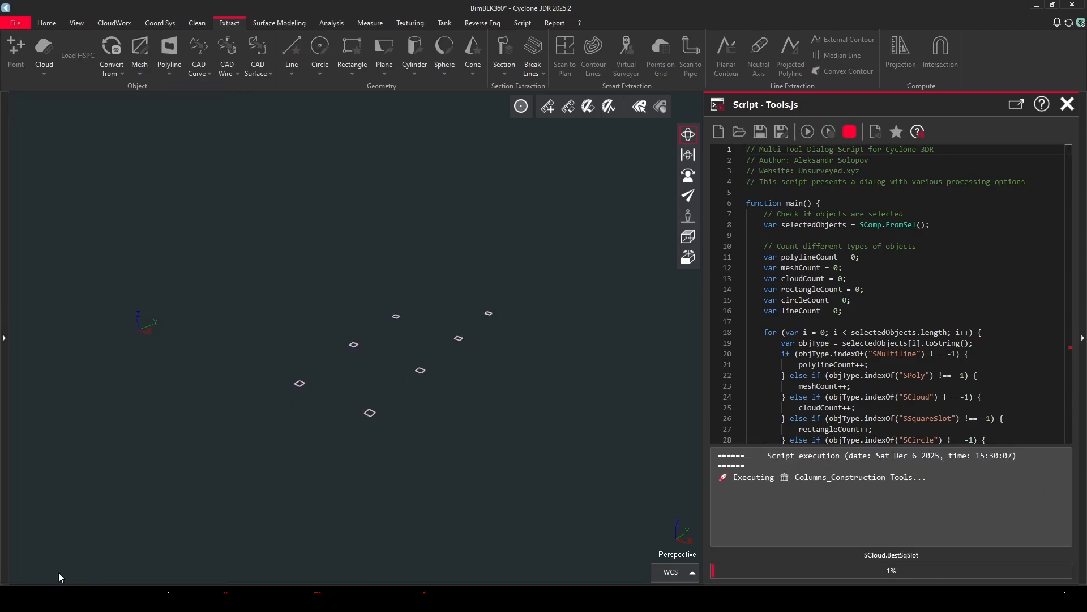
left_click(24, 201)
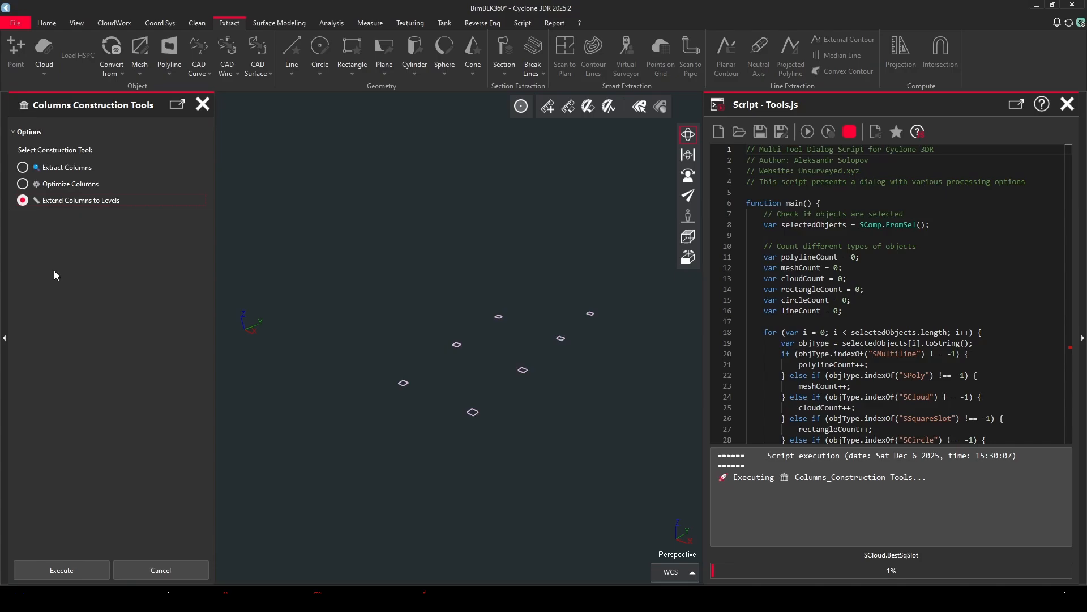
left_click(81, 559)
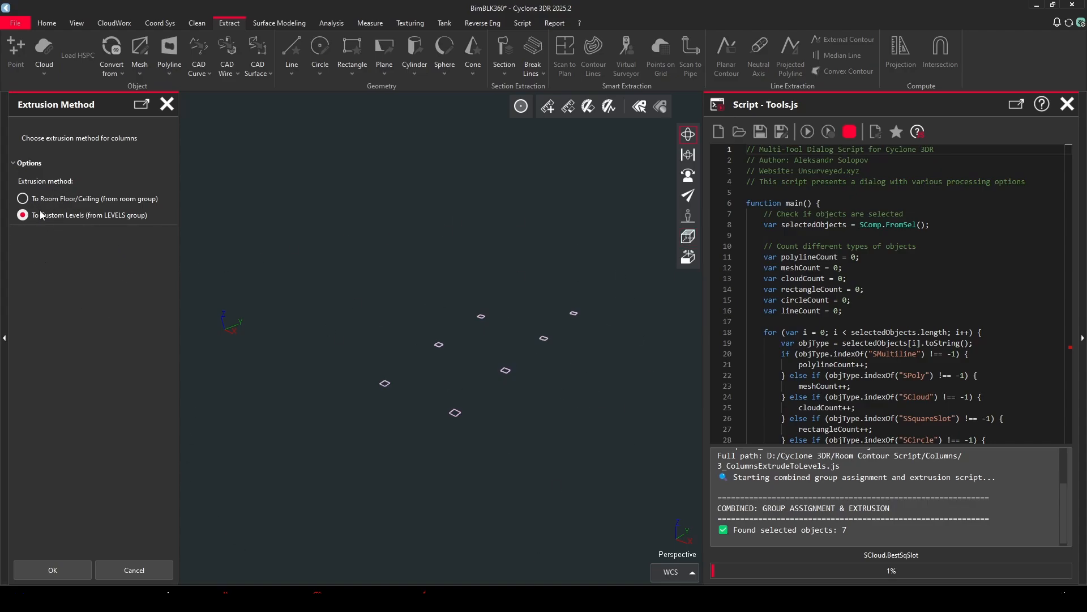
left_click(64, 576)
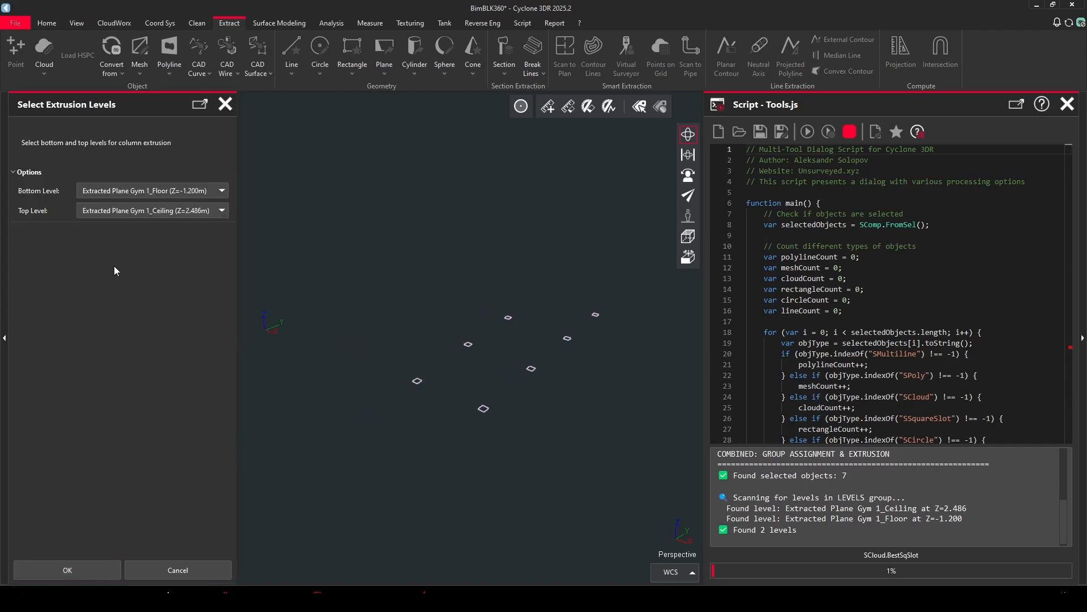
left_click(208, 190)
left_click(217, 207)
left_click(37, 567)
left_click(352, 393)
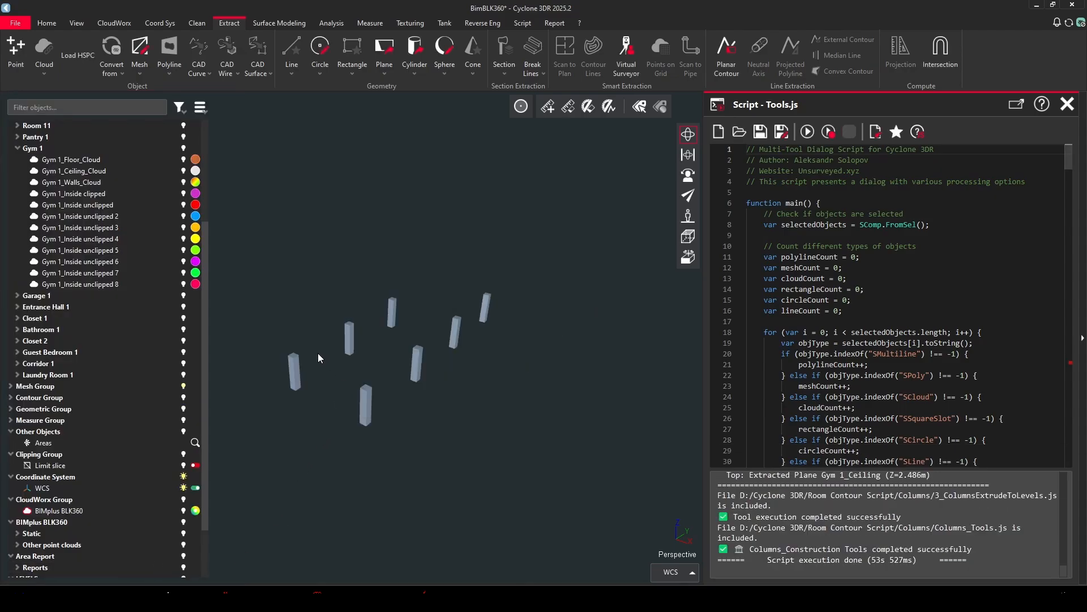
Show the Gym 1_Group meshes together with the extruded columns and hide the ceiling mesh.
scroll(286, 309, "up", 1)
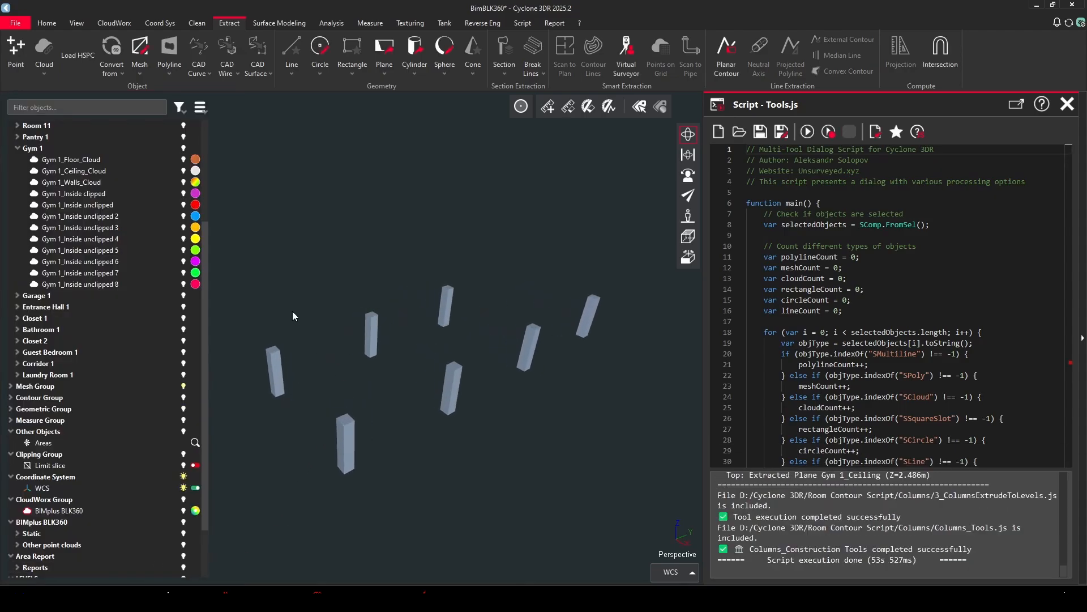
middle_click_drag(327, 391, 369, 387)
scroll(178, 429, "down", 2)
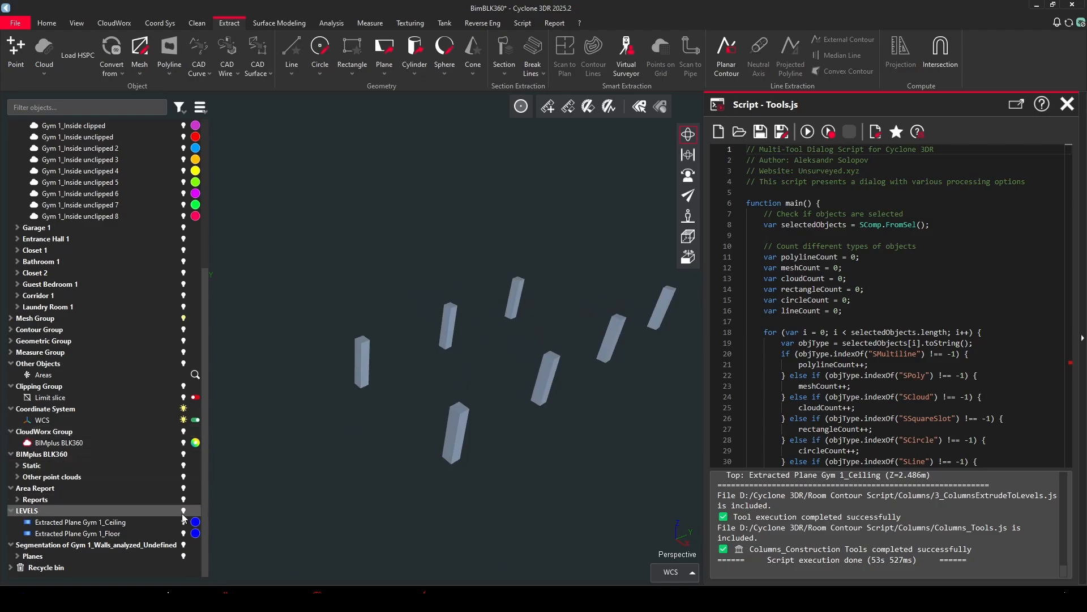
scroll(44, 170, "up", 6)
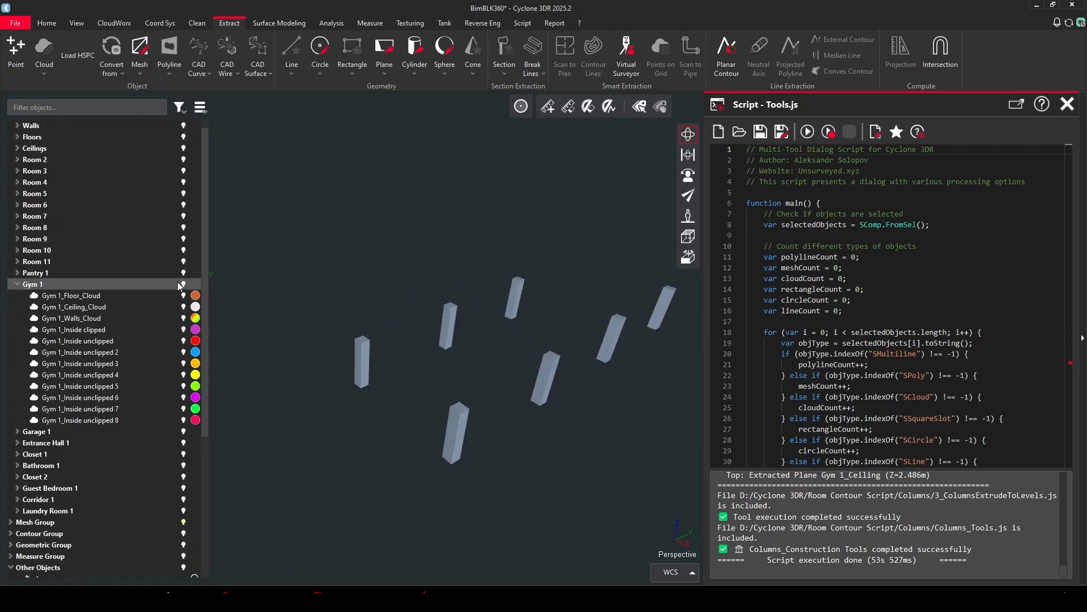
left_click(10, 125)
left_click(10, 137)
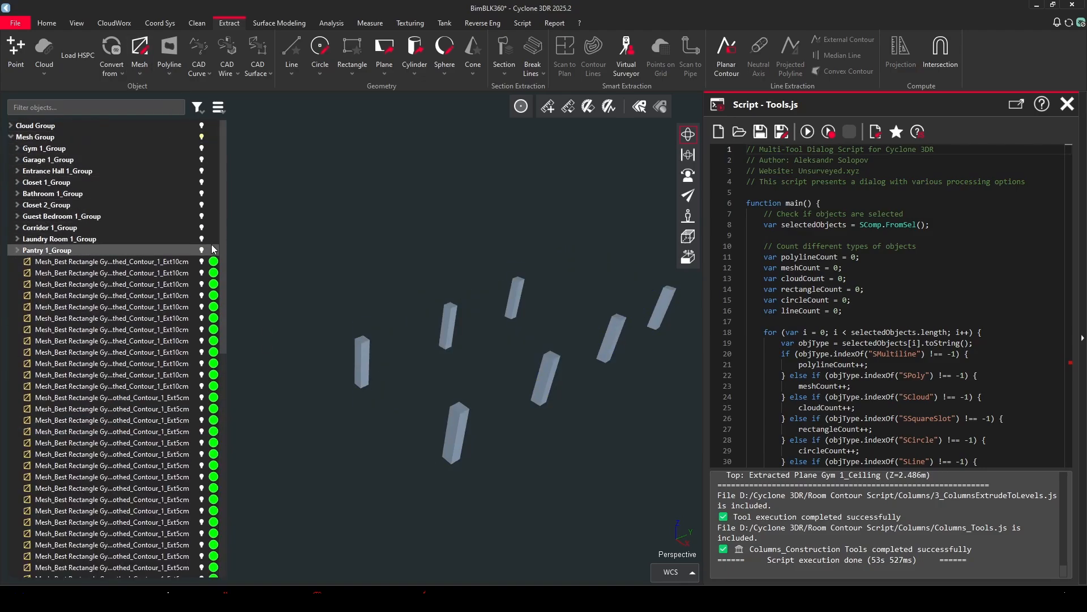
left_click(201, 148)
left_click(505, 334)
key("h")
Show the projected opening contours and examine how the extruded columns fit the gym's walls and floor from several sides.
scroll(505, 334, "up", 4)
left_click_drag(485, 336, 183, 354)
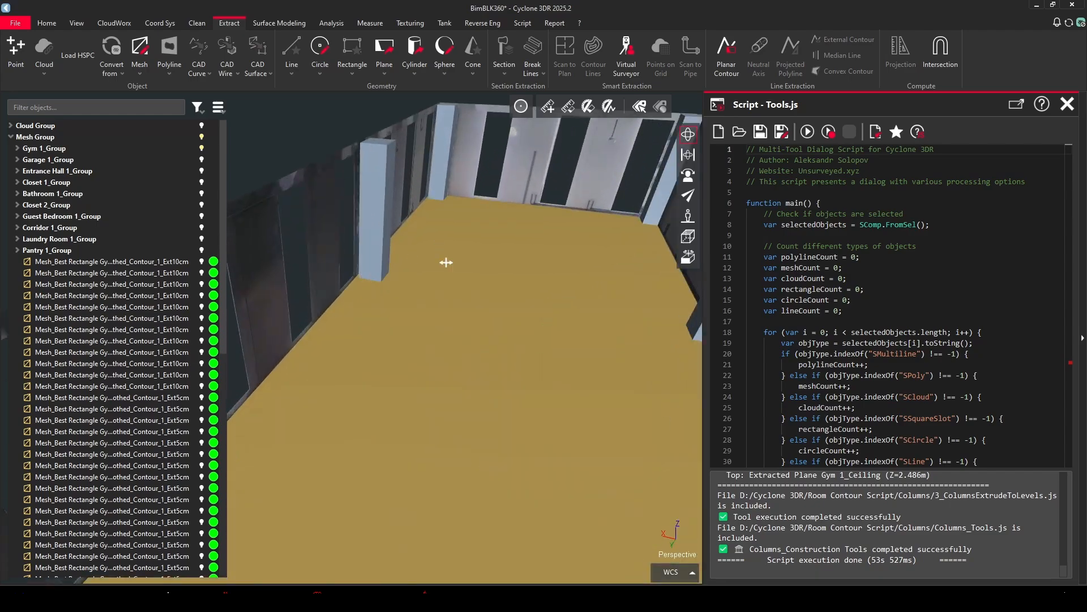
middle_click_drag(446, 262, 453, 361)
left_click_drag(453, 361, 267, 372)
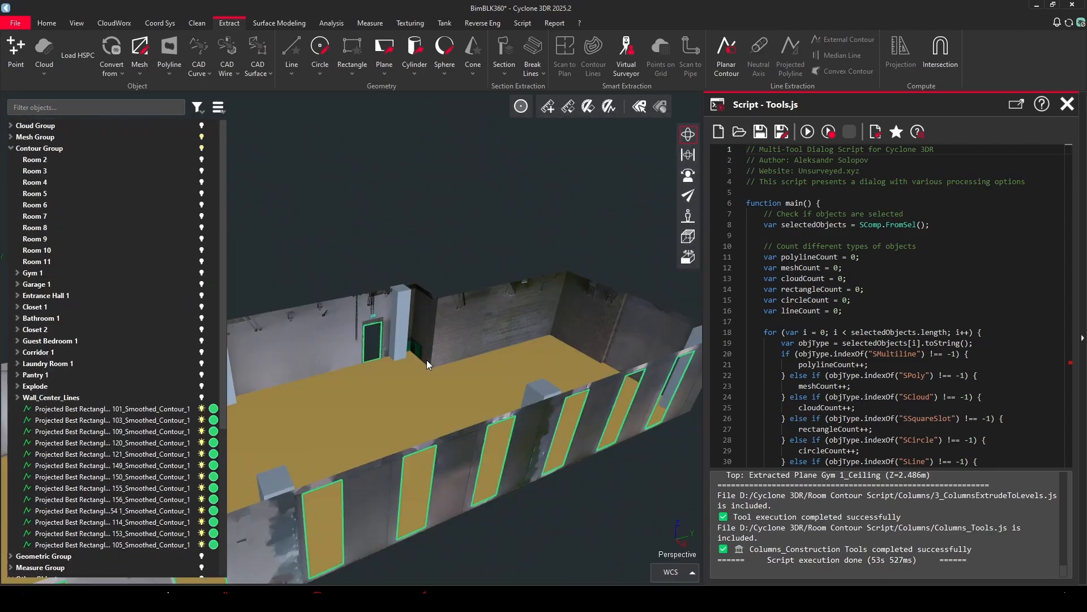
scroll(563, 352, "up", 5)
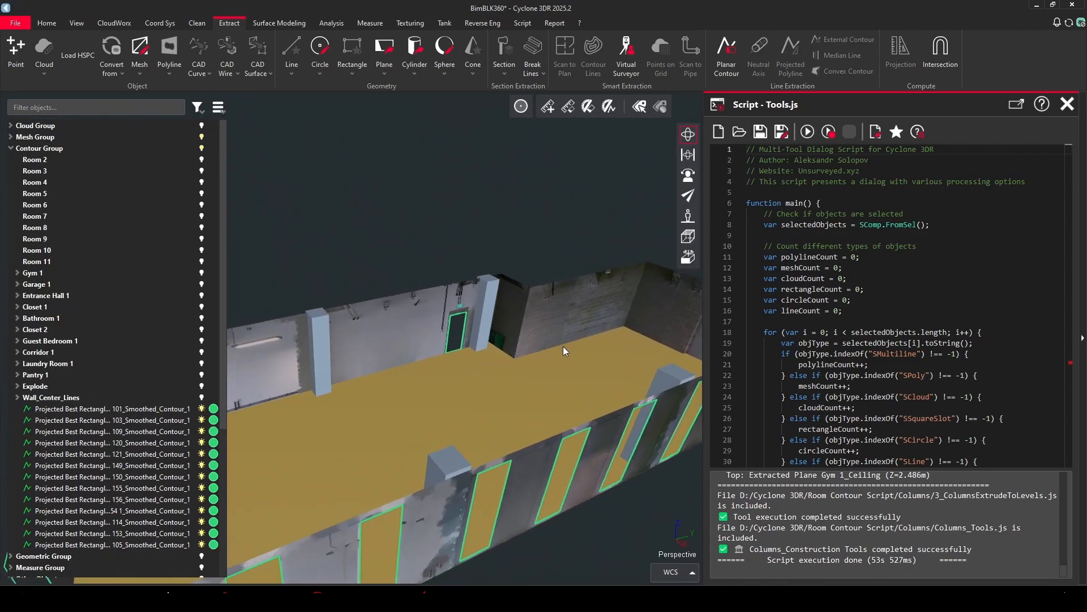
middle_click_drag(653, 398, 595, 393)
mouse_move(595, 389)
left_mouse_down()
mouse_move(572, 415)
mouse_move(611, 400)
left_mouse_up()
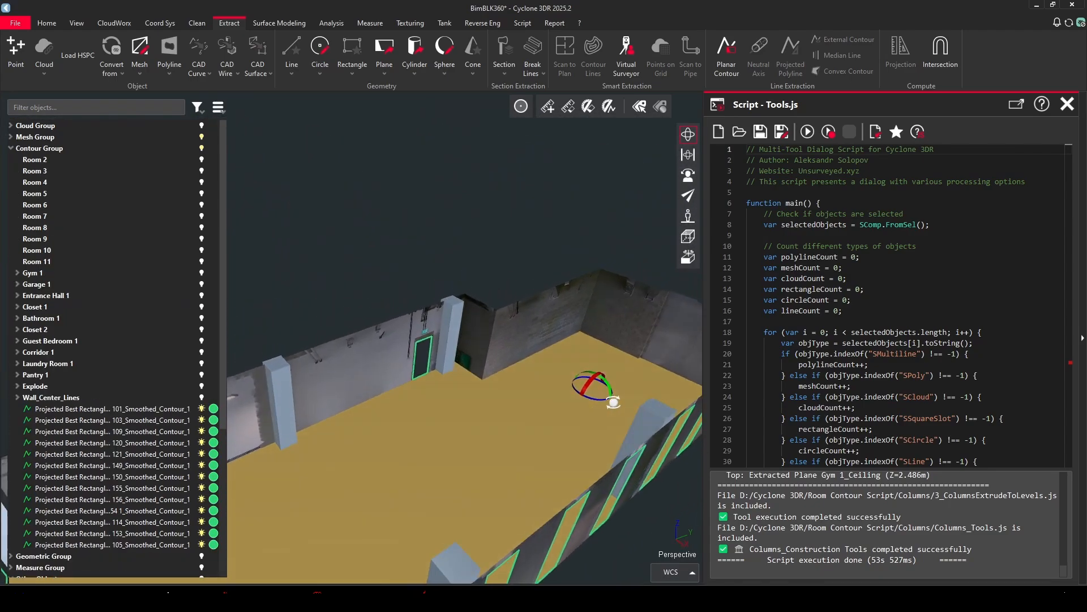
scroll(511, 387, "down", 4)
left_click_drag(511, 387, 465, 314)
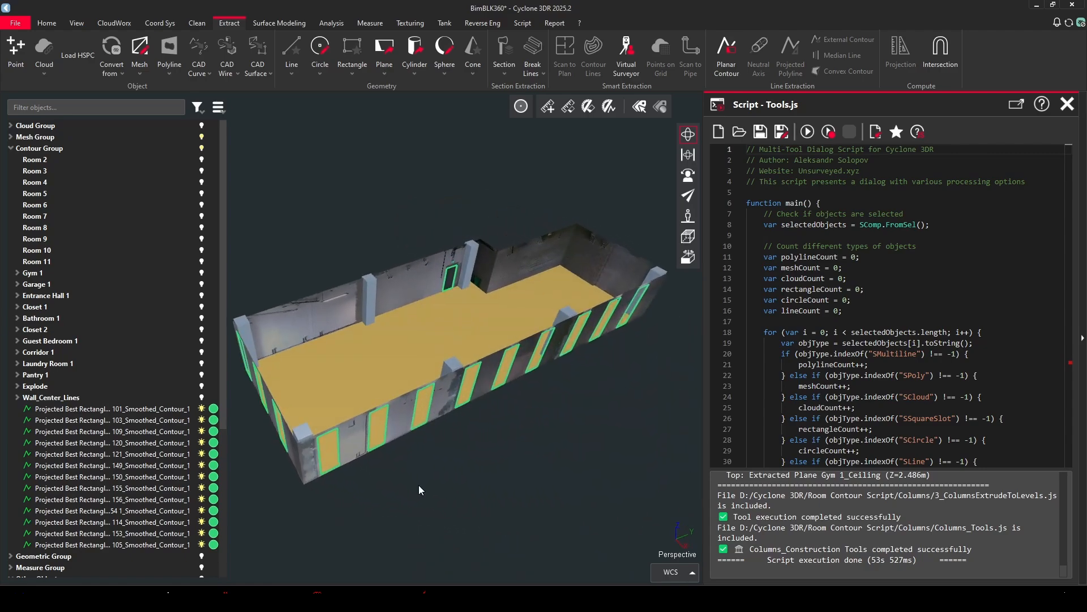